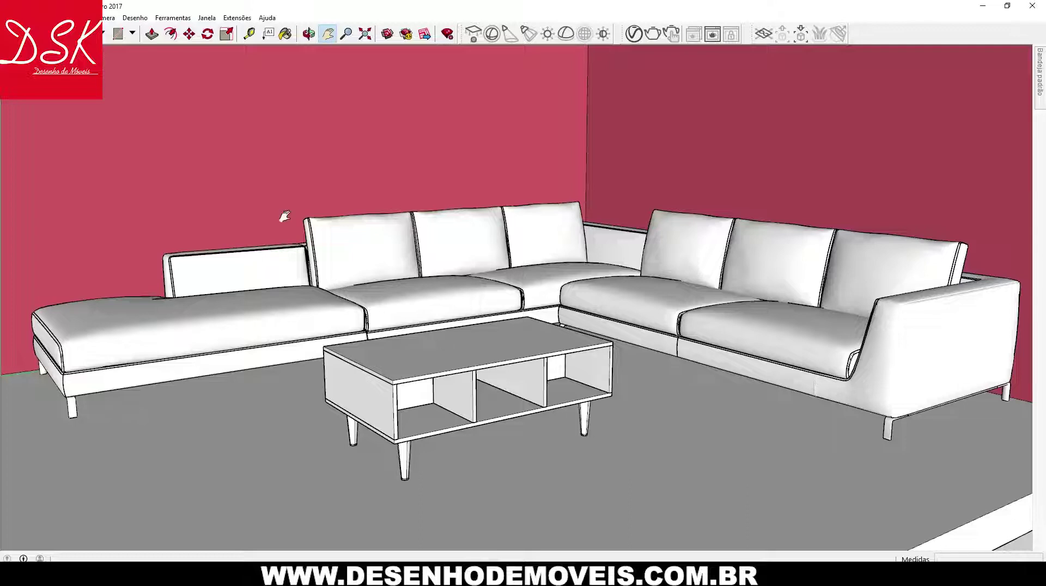
- Select the coffee table top and start a new material in the Materials panel
scroll(350, 183, down, 3)
scroll(392, 175, down, 3)
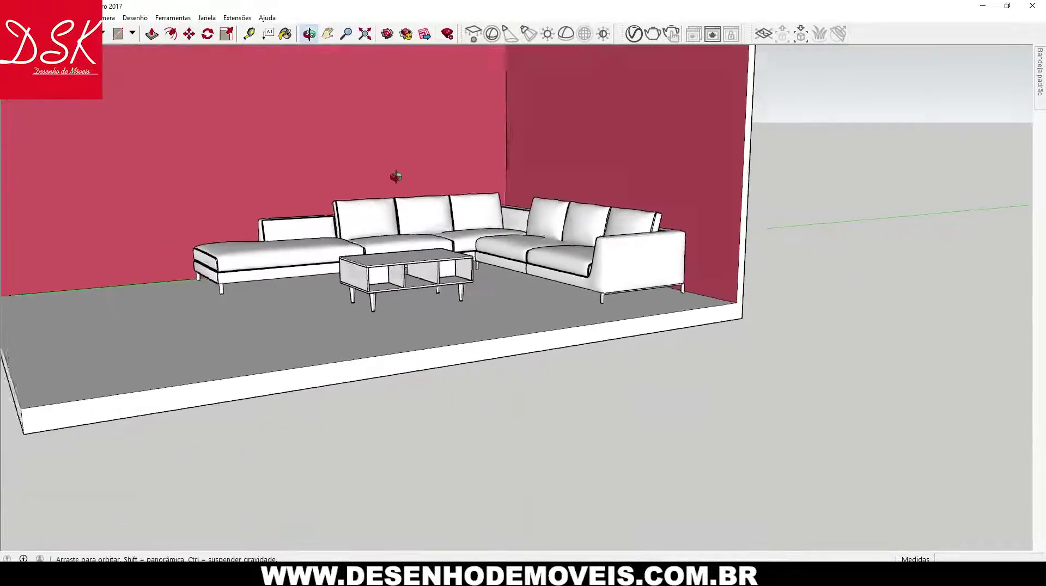
middle_drag(392, 175, 367, 145)
scroll(424, 226, up, 2)
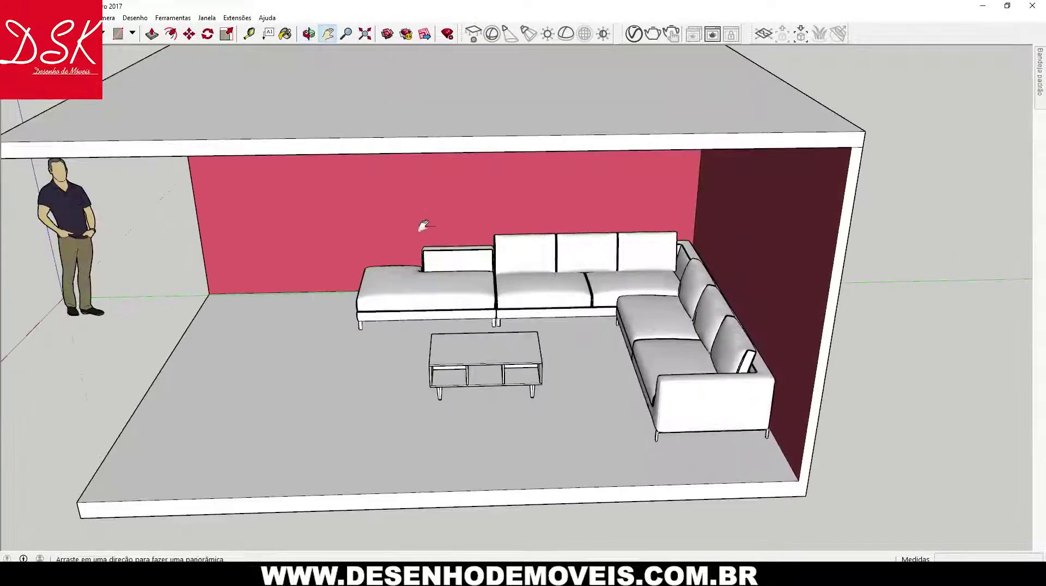
scroll(423, 226, up, 1)
scroll(452, 198, up, 3)
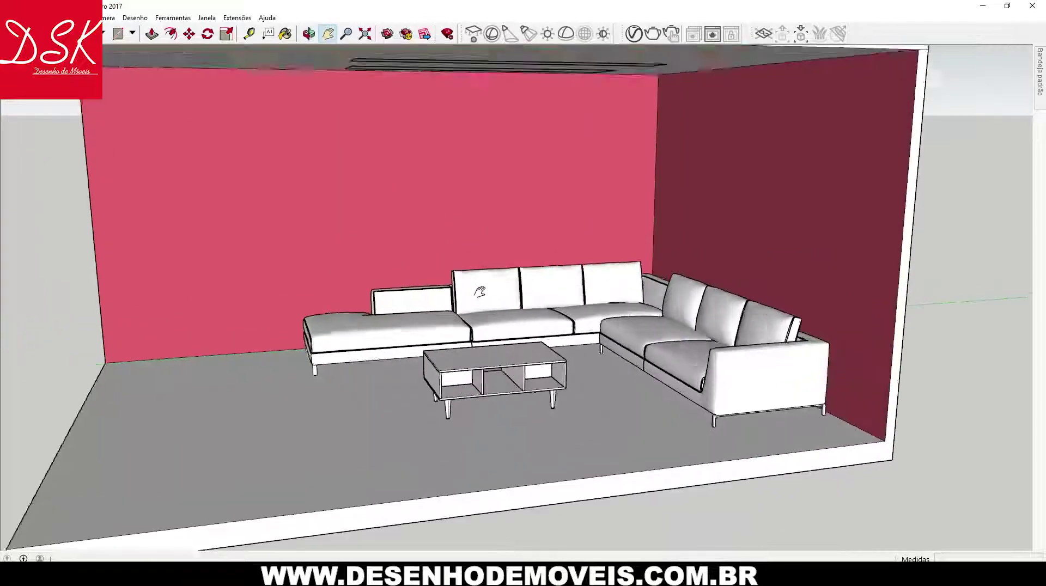
scroll(477, 296, up, 3)
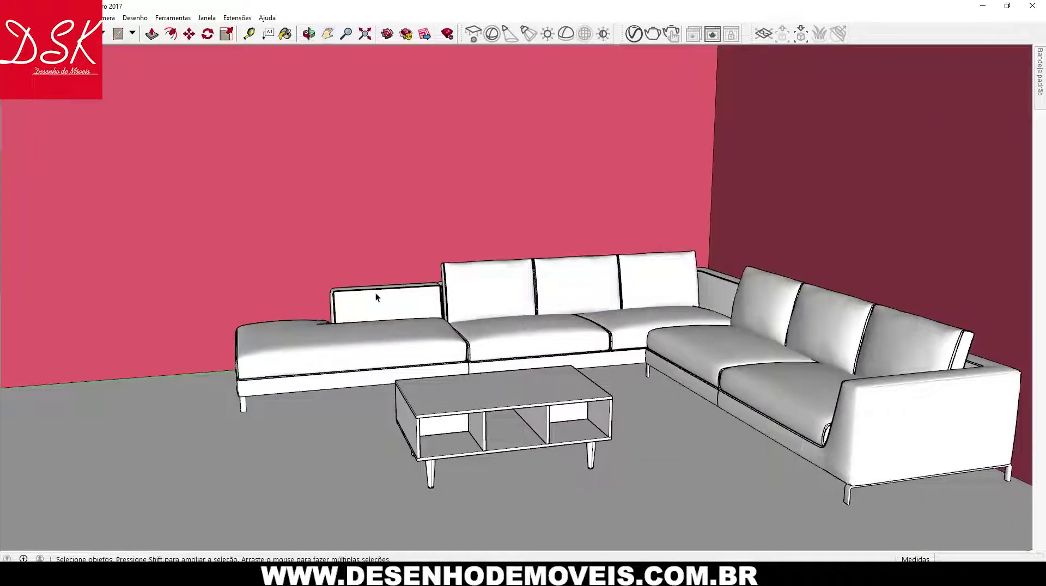
click(490, 403)
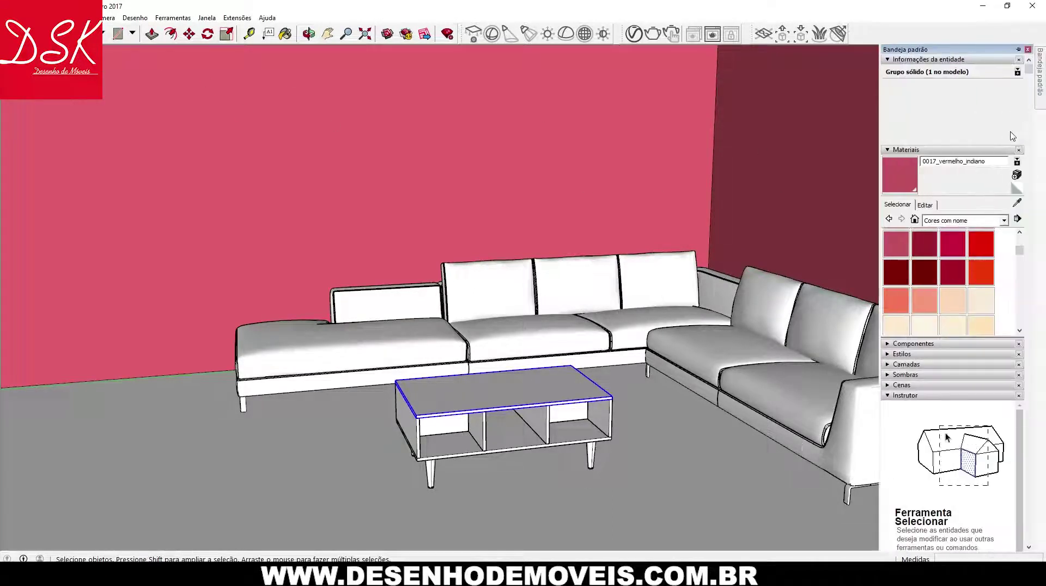
mouse_move(1039, 72)
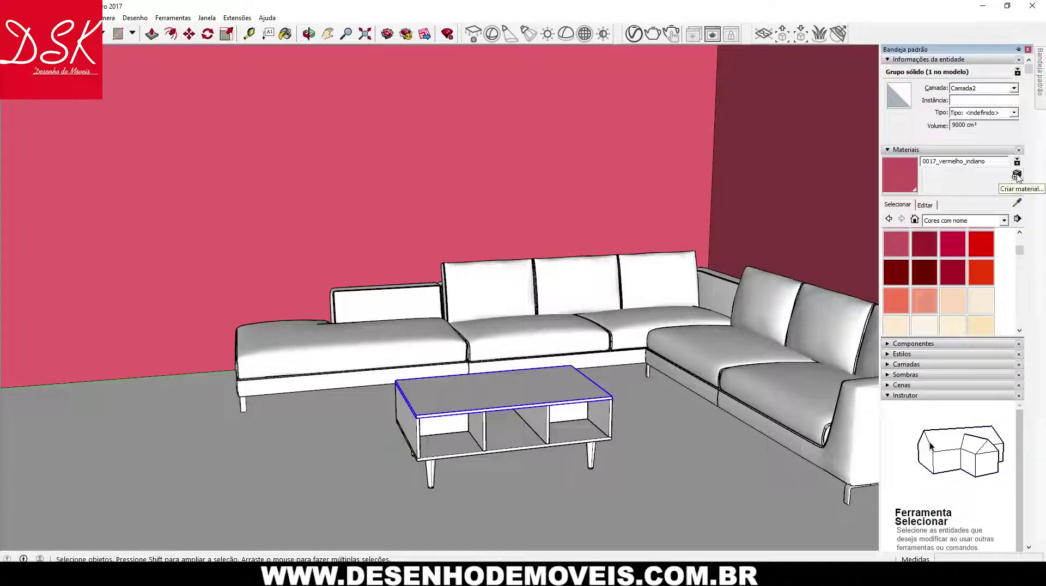
click(1016, 175)
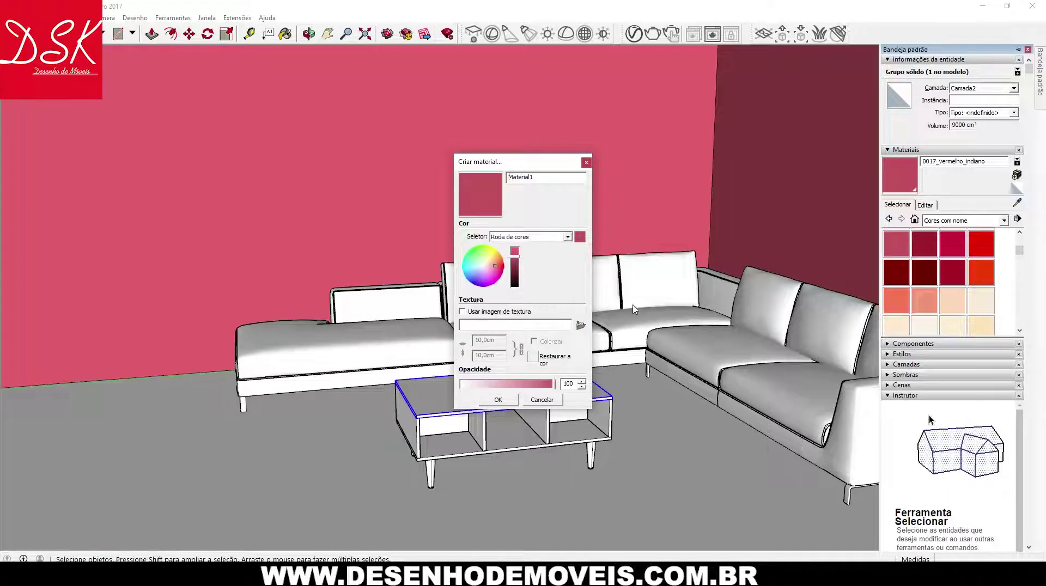
- Browse for a texture image in F: > YOUTUB > materiais v-ray sketchup > Imagens para Renderização
click(580, 325)
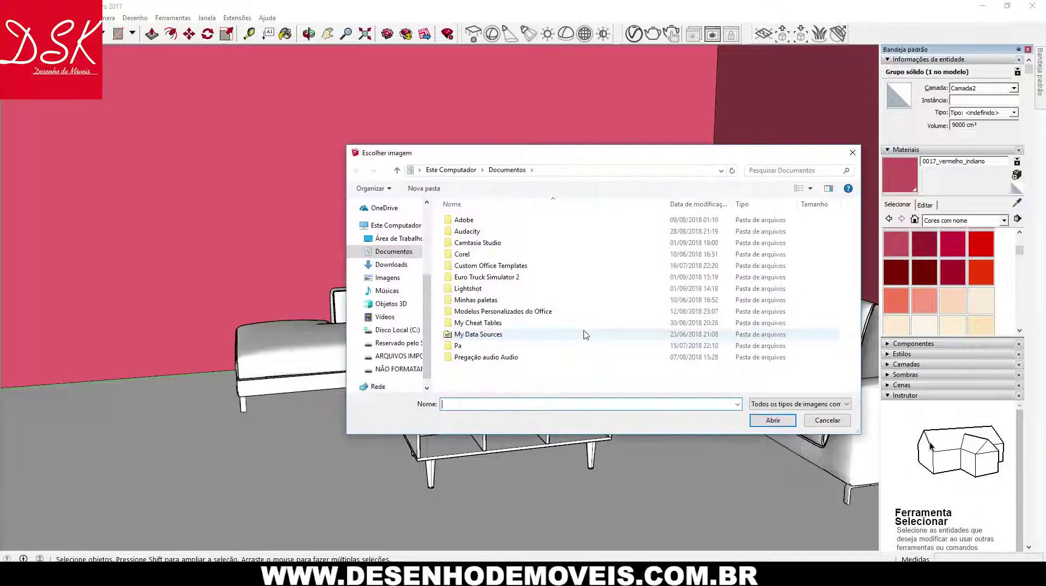
click(408, 241)
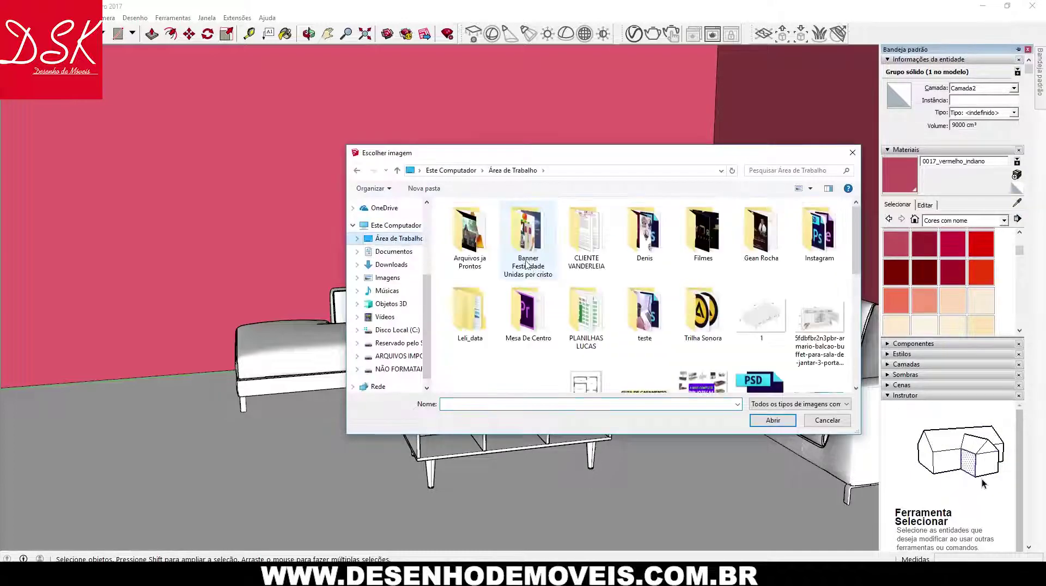
click(395, 356)
double_click(467, 333)
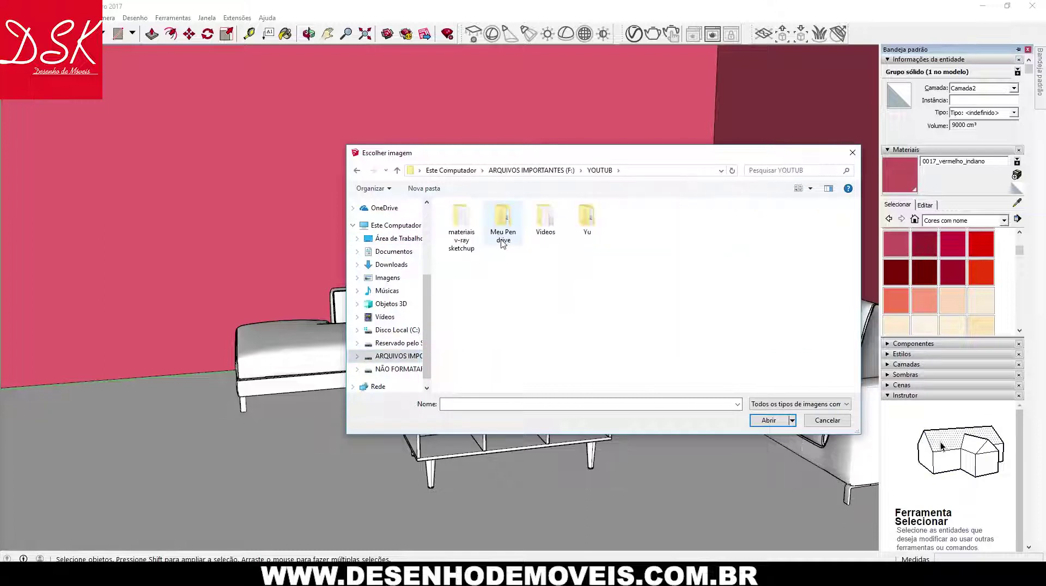
double_click(461, 218)
double_click(499, 223)
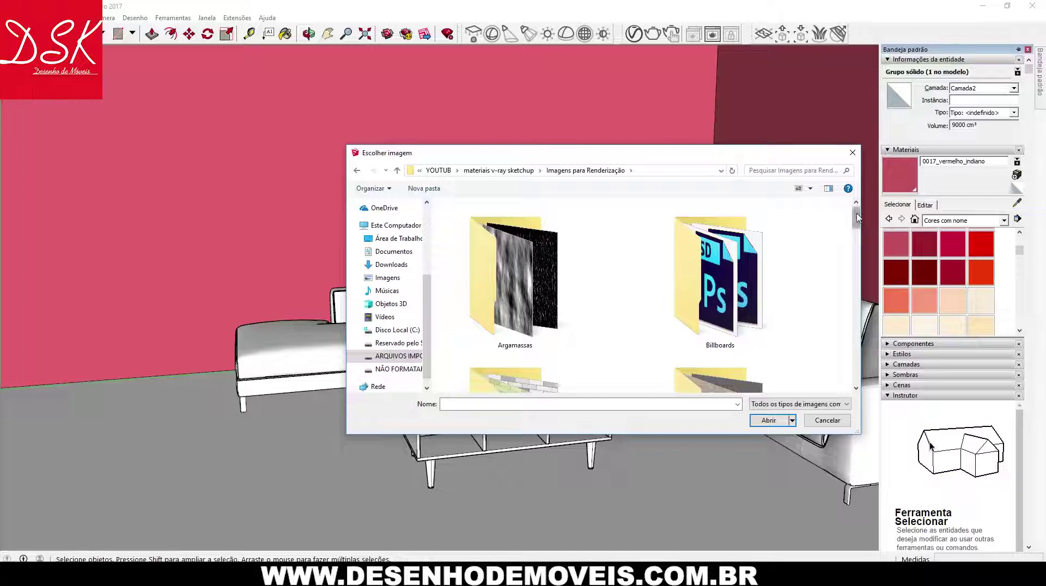
- Switch the image chooser's file list to medium icons so all texture folders show
drag(857, 218, 857, 232)
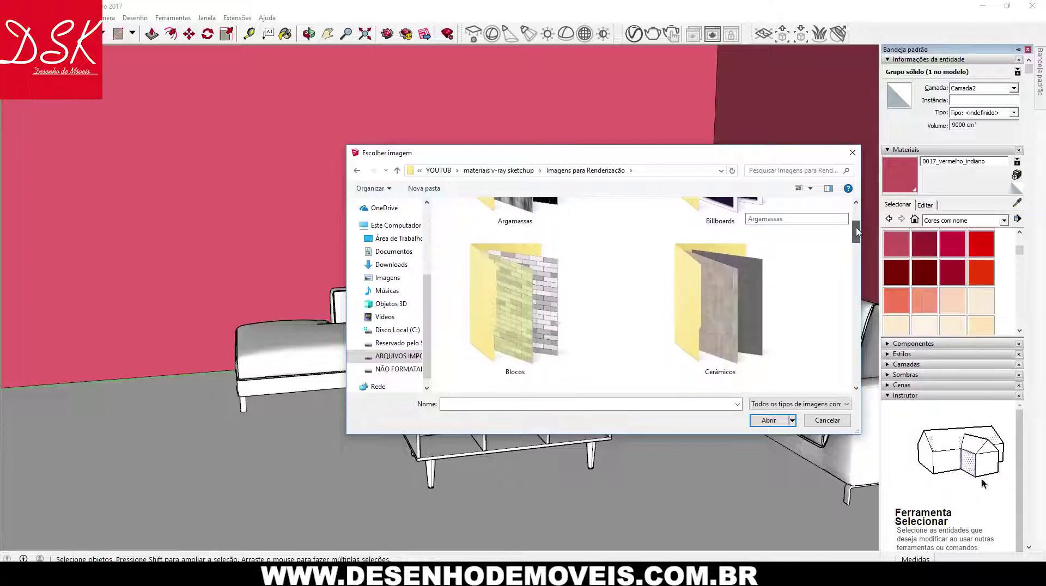
right_click(837, 254)
mouse_move(866, 262)
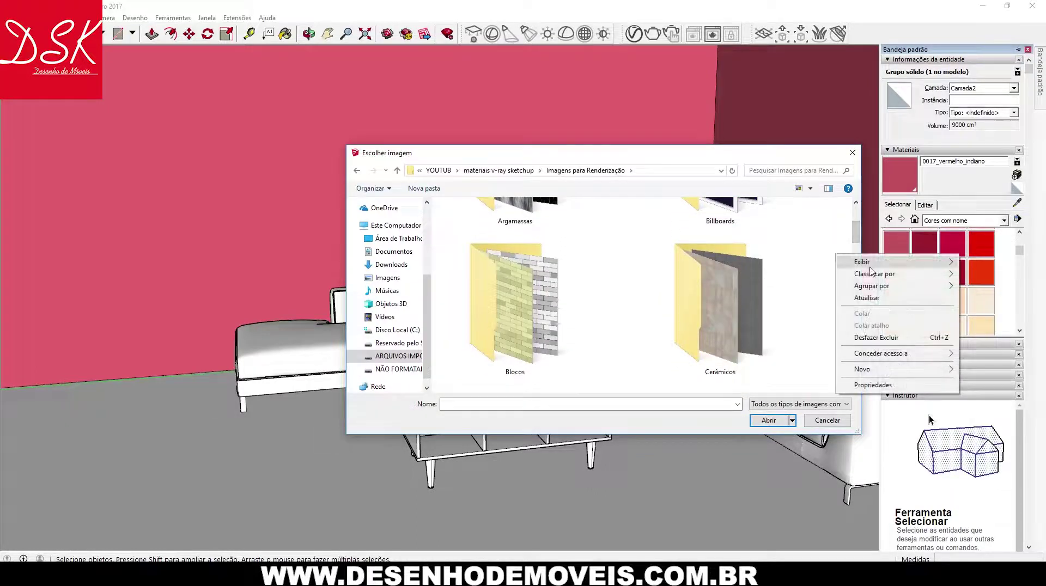
click(771, 286)
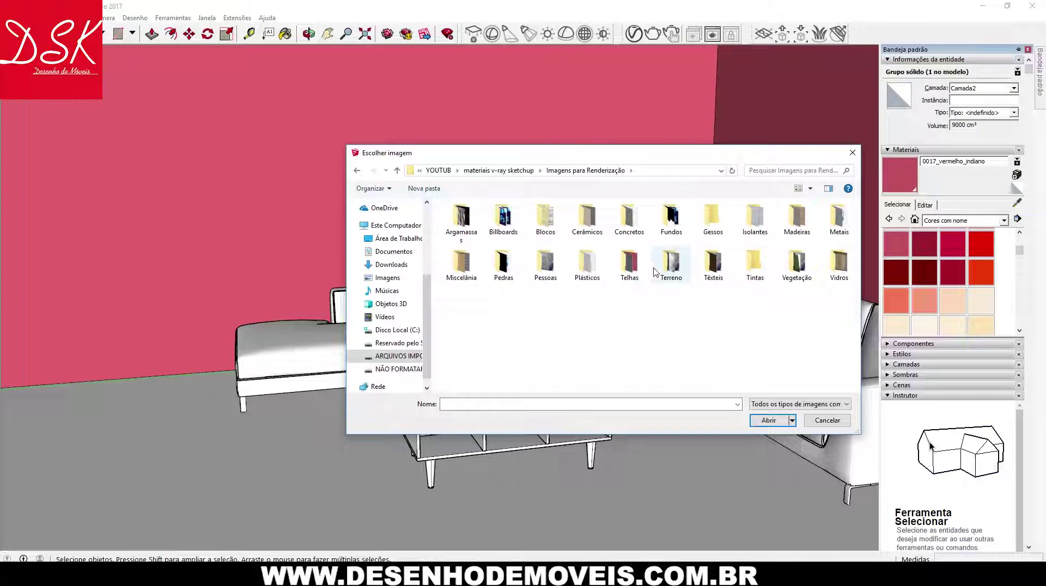
click(538, 270)
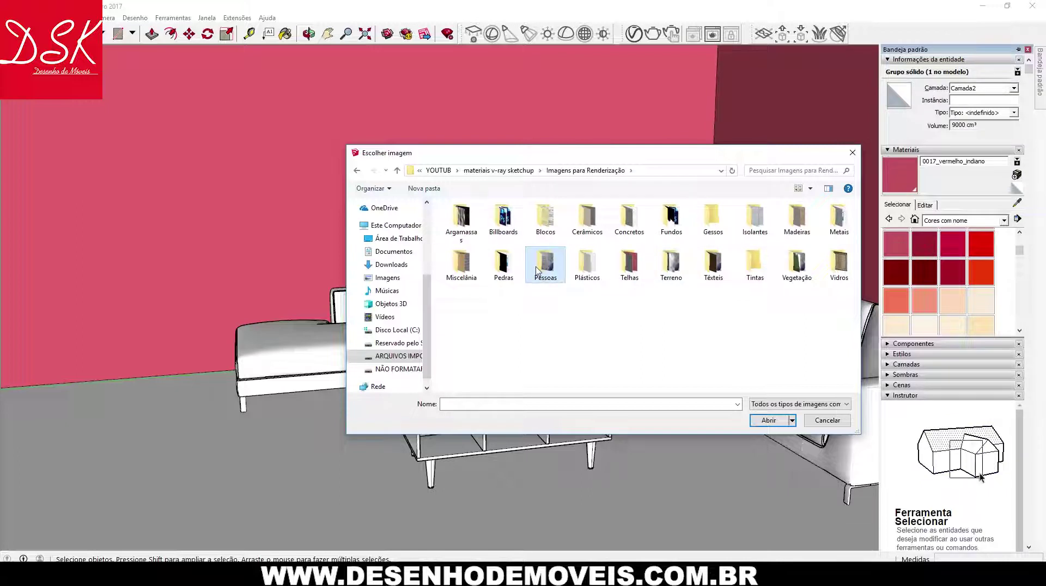
click(534, 345)
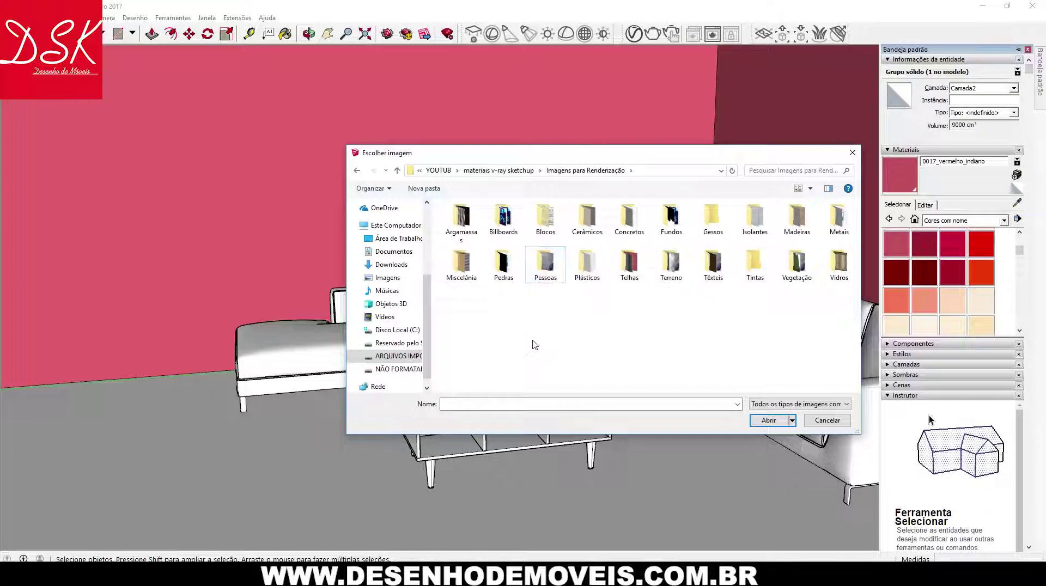
scroll(427, 341, down, 5)
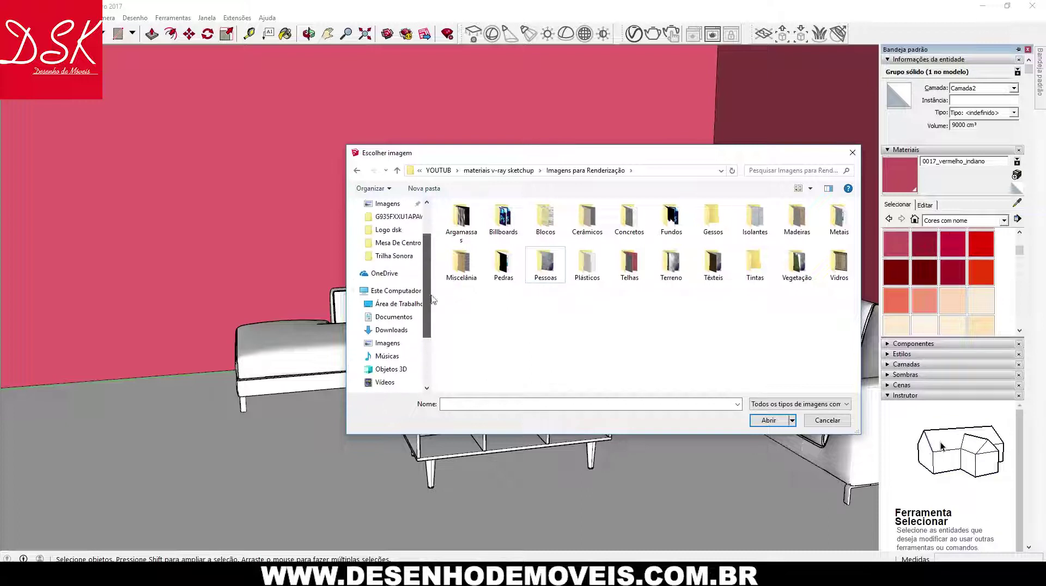
scroll(427, 341, up, 4)
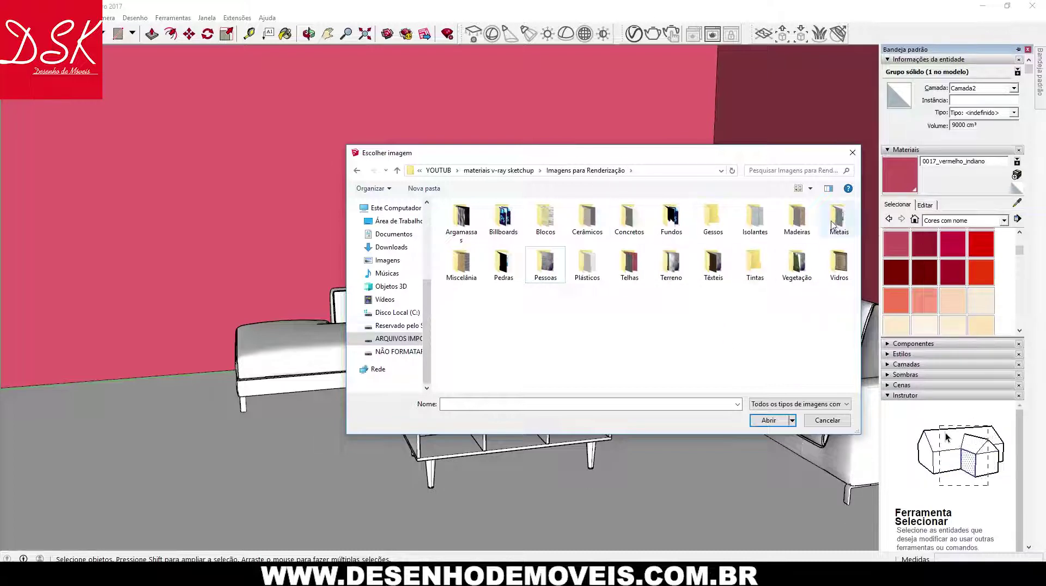
- Choose table wood2 from the Madeiras folder as the texture and create Material1
double_click(793, 227)
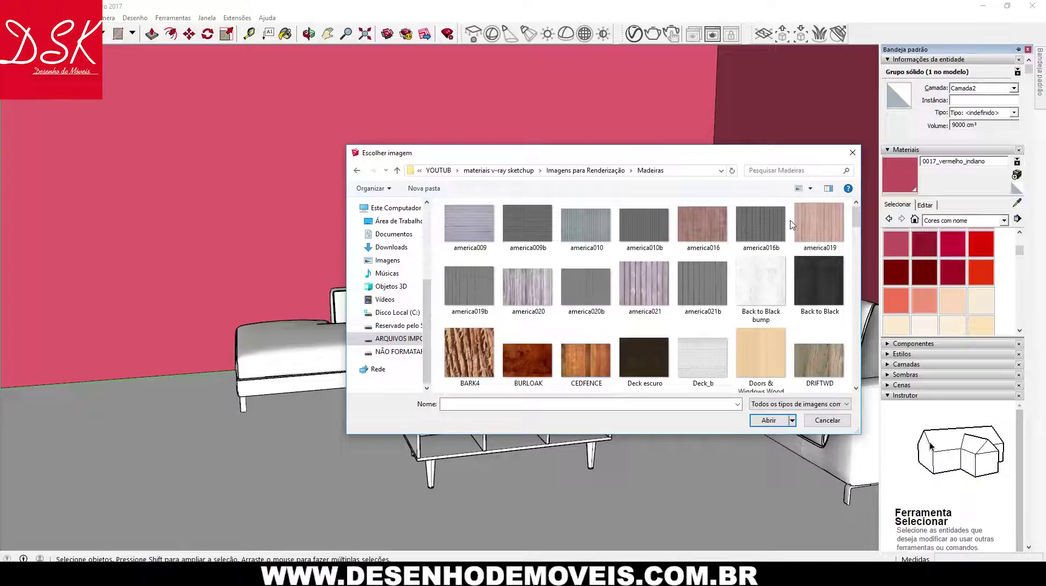
drag(857, 218, 848, 272)
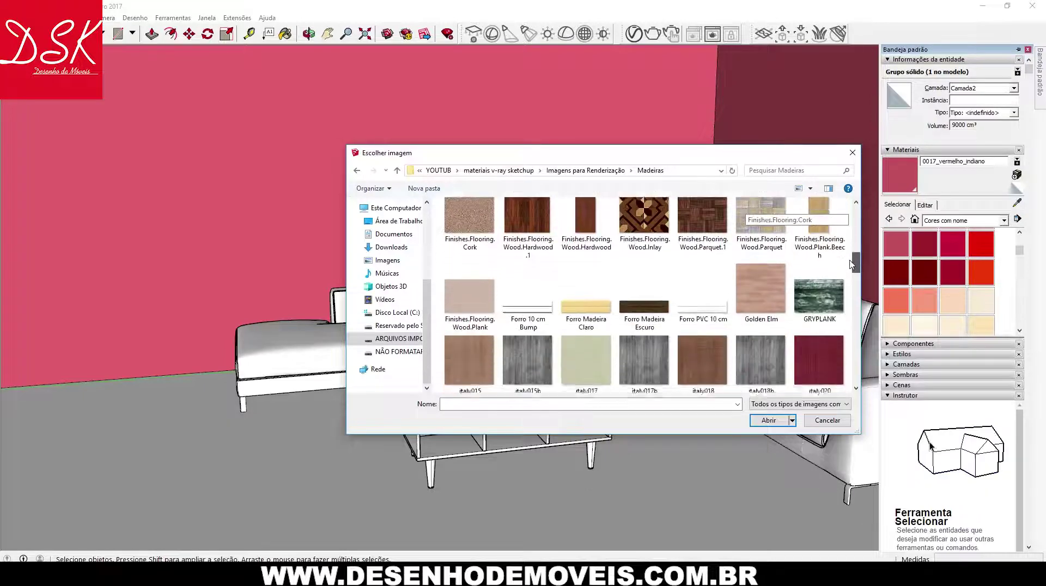
drag(848, 272, 843, 299)
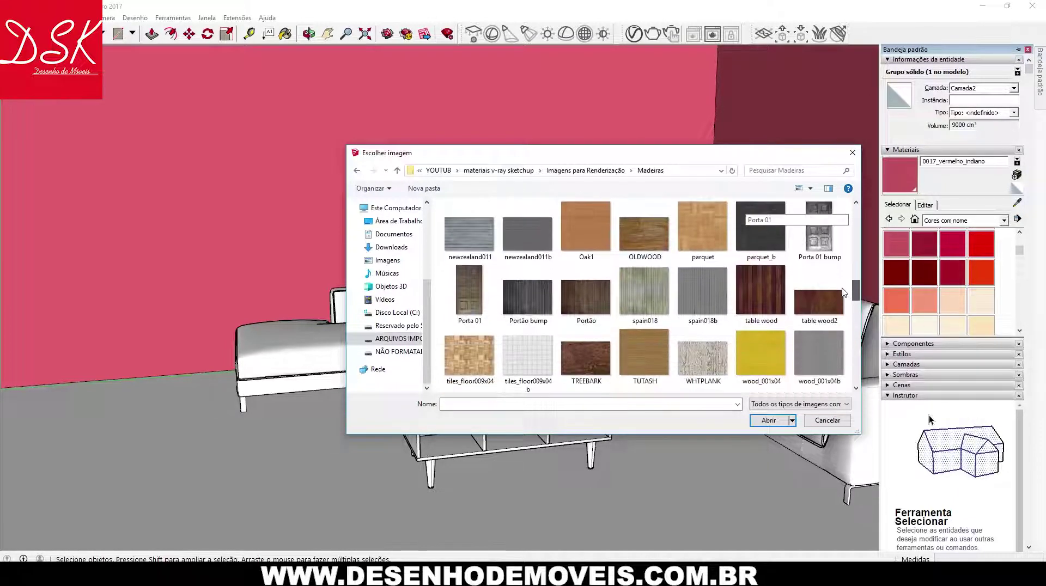
mouse_move(842, 299)
mouse_down()
mouse_move(855, 362)
mouse_move(863, 287)
mouse_up()
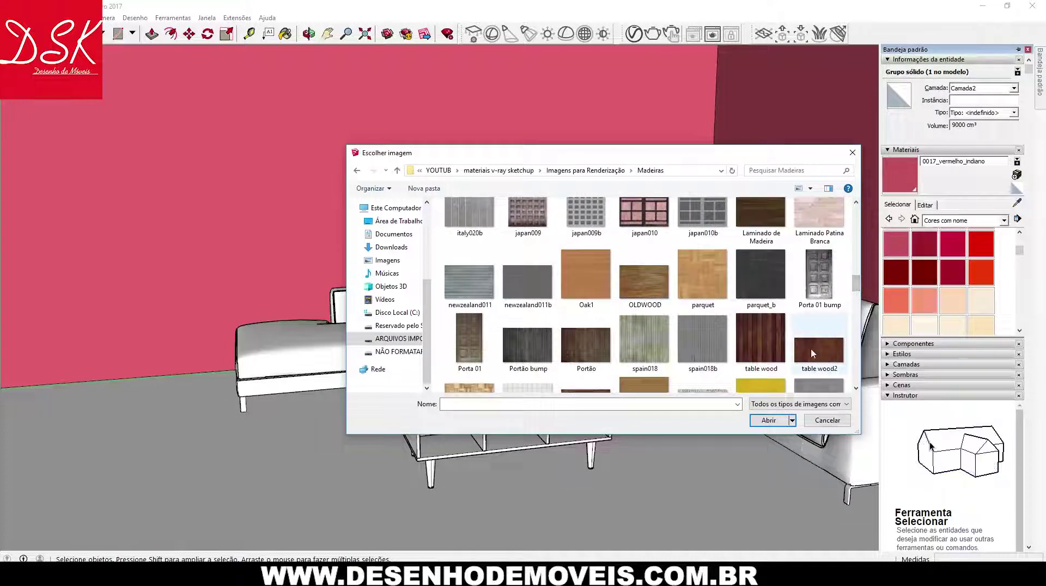
click(811, 350)
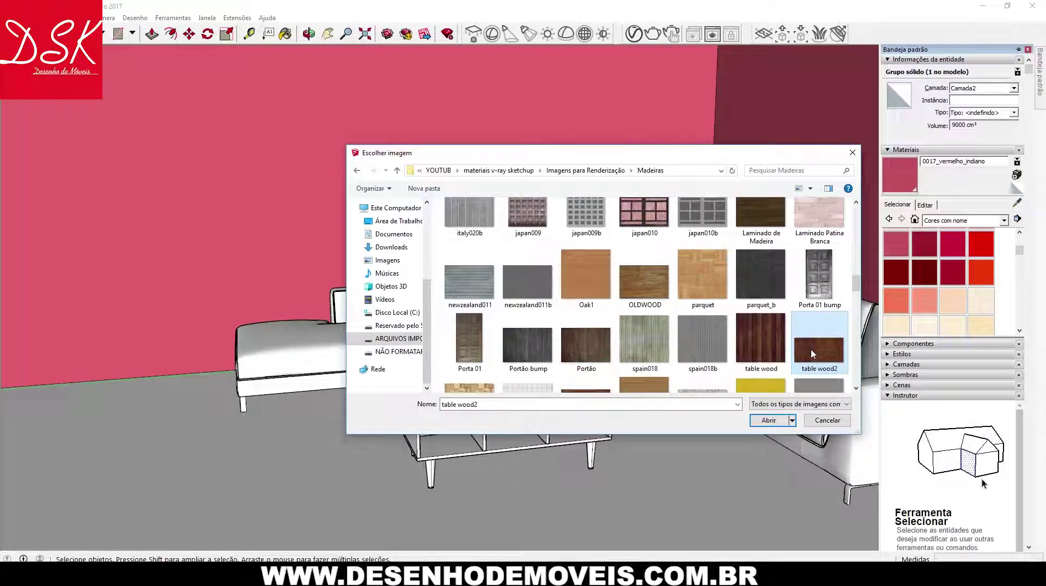
double_click(827, 349)
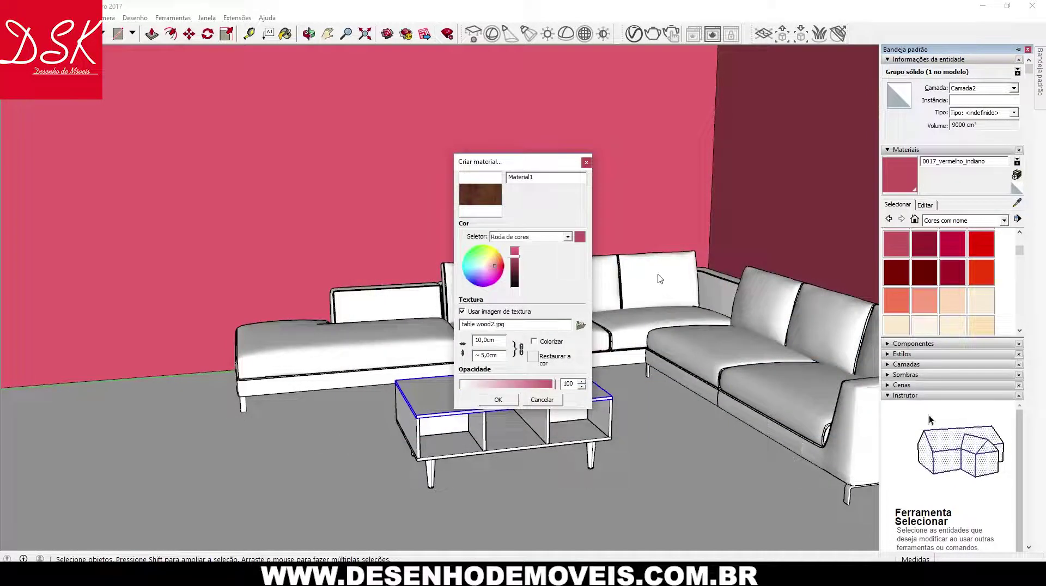
click(498, 399)
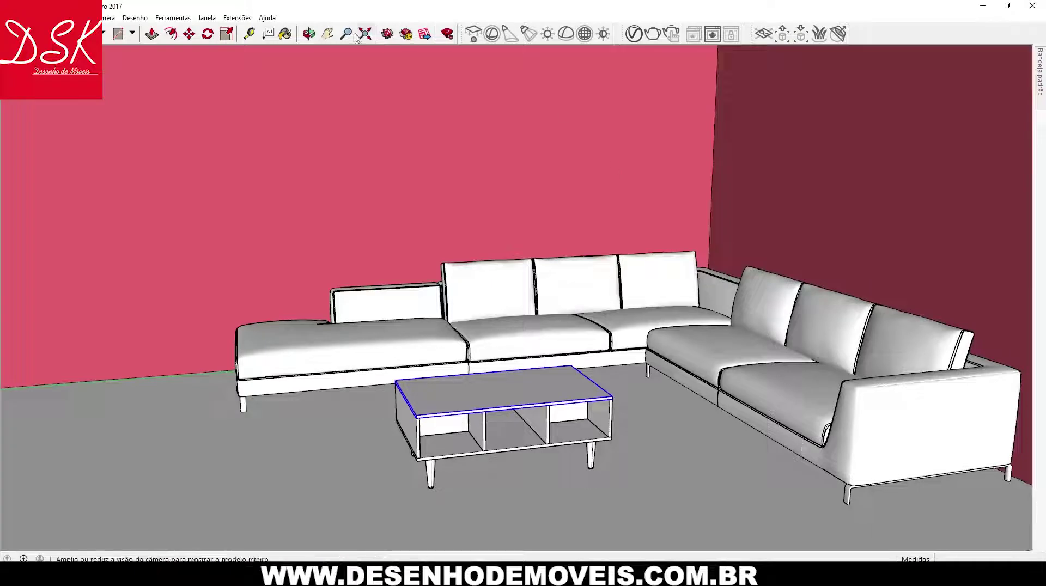
- Paint the coffee table top, left side and bottom shelf with the wood material
click(450, 400)
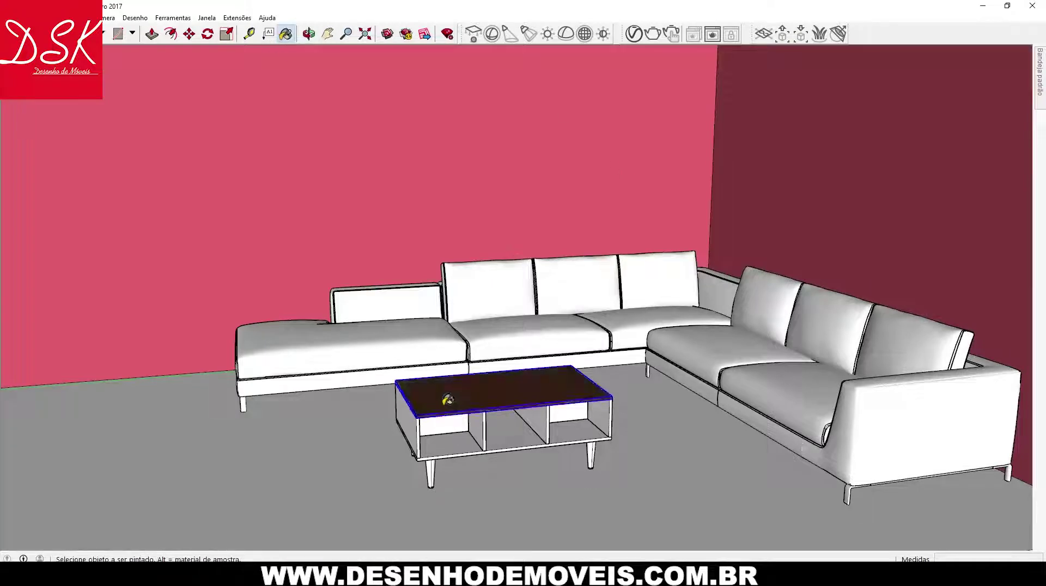
middle_drag(443, 401, 442, 412)
click(442, 412)
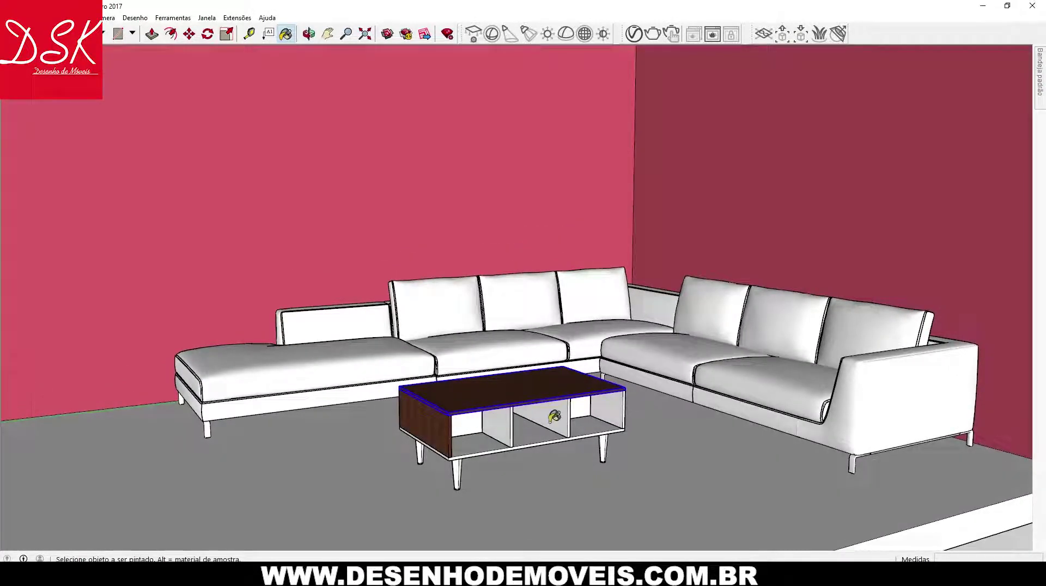
middle_drag(553, 417, 453, 418)
click(455, 431)
mouse_move(562, 417)
middle_down()
mouse_move(568, 412)
mouse_move(418, 339)
mouse_move(467, 408)
middle_up()
- Paint the white back panel with the dark wood and orbit to check the table
scroll(467, 408, up, 3)
scroll(478, 402, up, 3)
scroll(433, 385, up, 3)
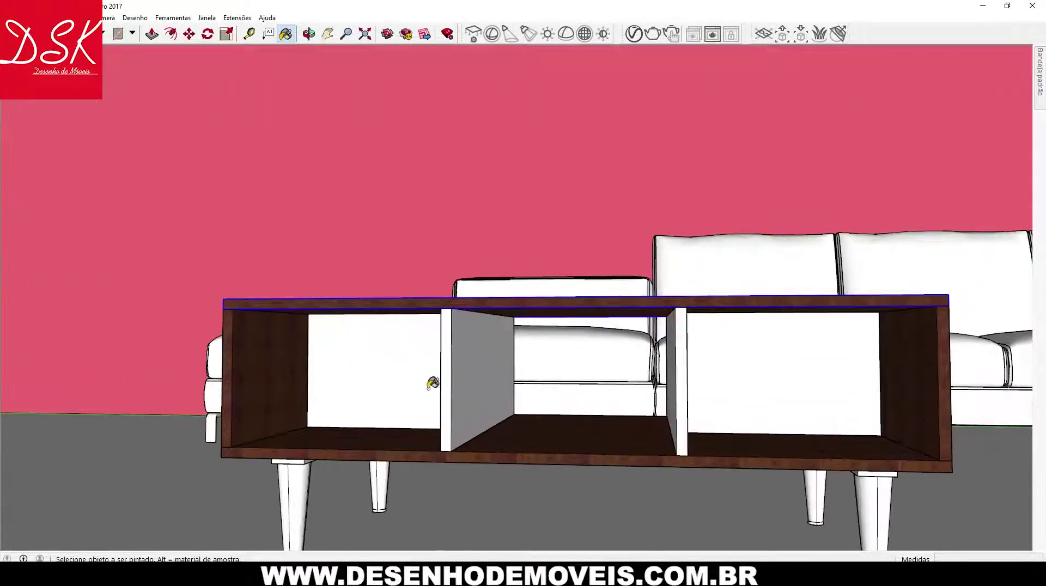
click(433, 385)
mouse_move(642, 376)
middle_down()
mouse_move(633, 487)
mouse_move(492, 455)
mouse_move(546, 410)
mouse_move(509, 392)
mouse_move(726, 420)
mouse_move(508, 479)
mouse_move(606, 390)
middle_up()
scroll(576, 416, up, 3)
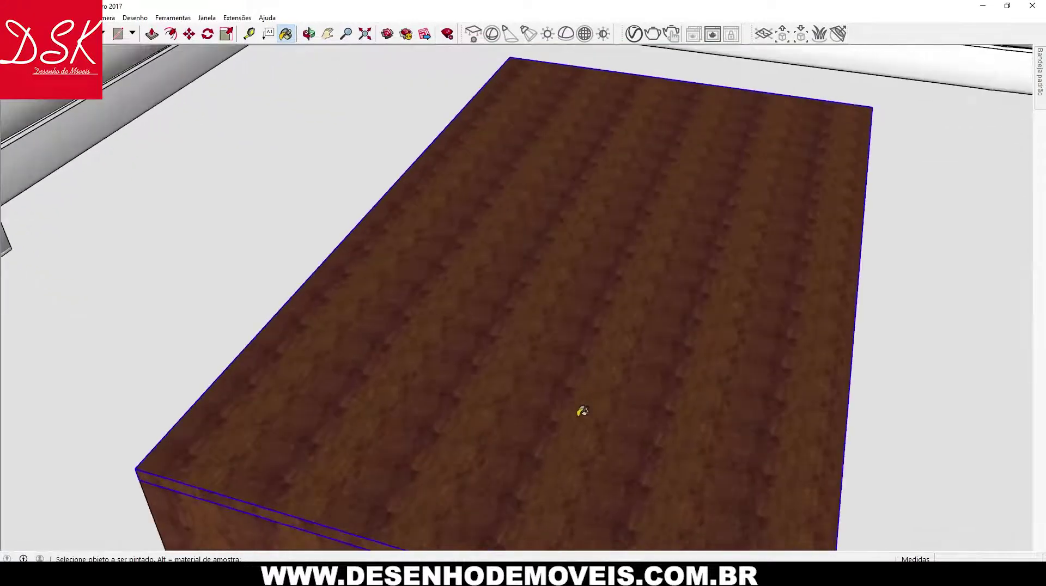
scroll(572, 425, up, 3)
scroll(558, 437, down, 2)
scroll(558, 438, down, 3)
mouse_move(542, 413)
middle_down()
mouse_move(770, 296)
mouse_move(971, 223)
middle_up()
mouse_move(1039, 72)
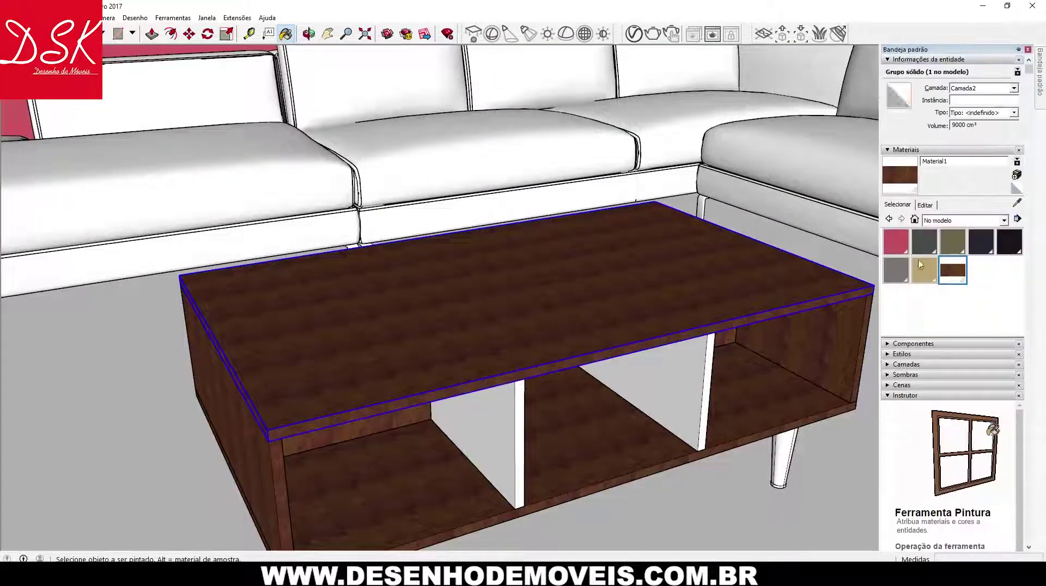
- Set Material1's texture width to 15 cm, enlarging the wood grain
click(927, 206)
click(905, 205)
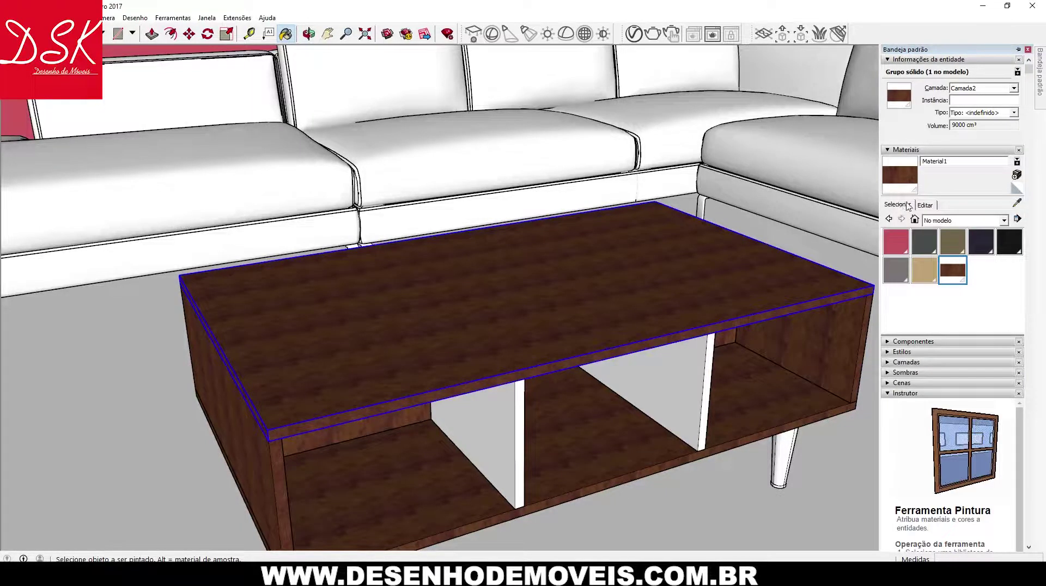
click(925, 205)
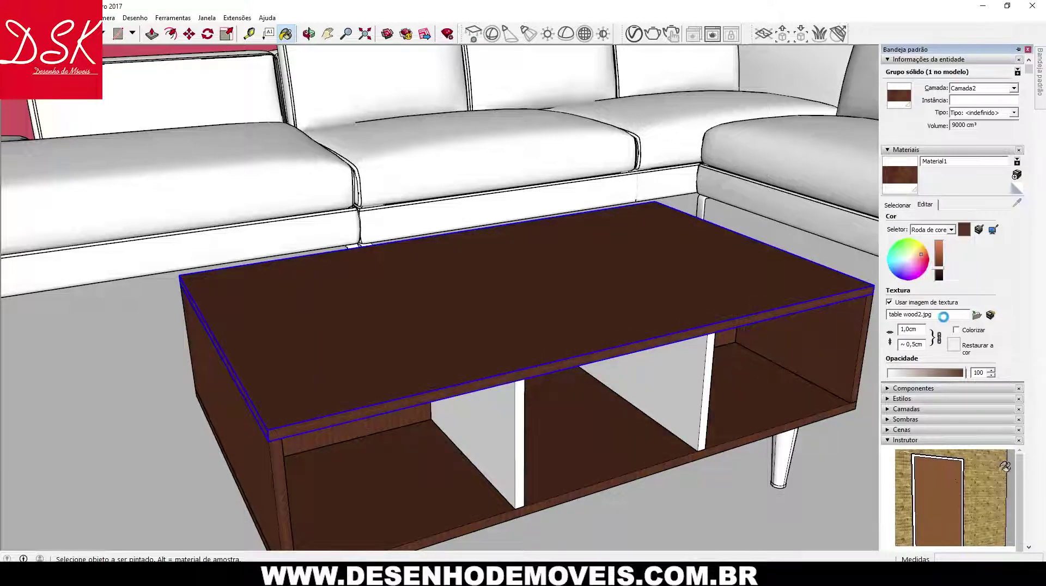
text(5)
key(BackSpace)
text(1)
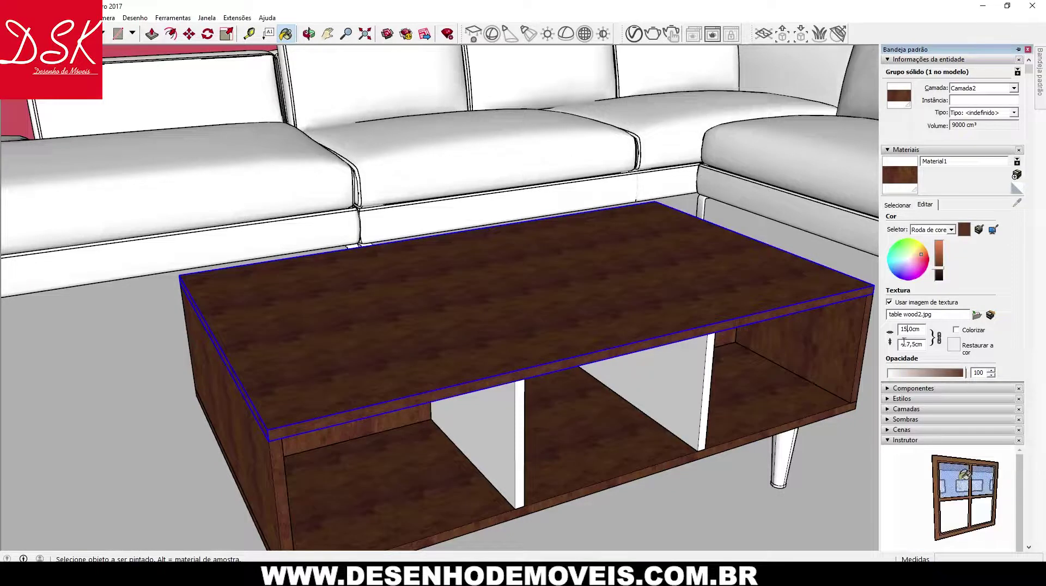
click(899, 205)
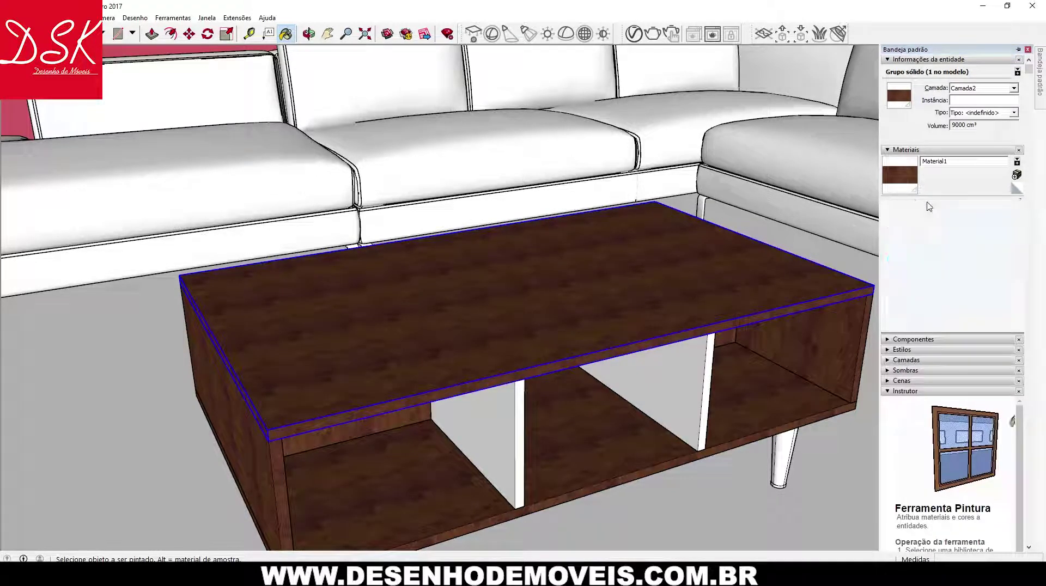
click(924, 205)
click(897, 204)
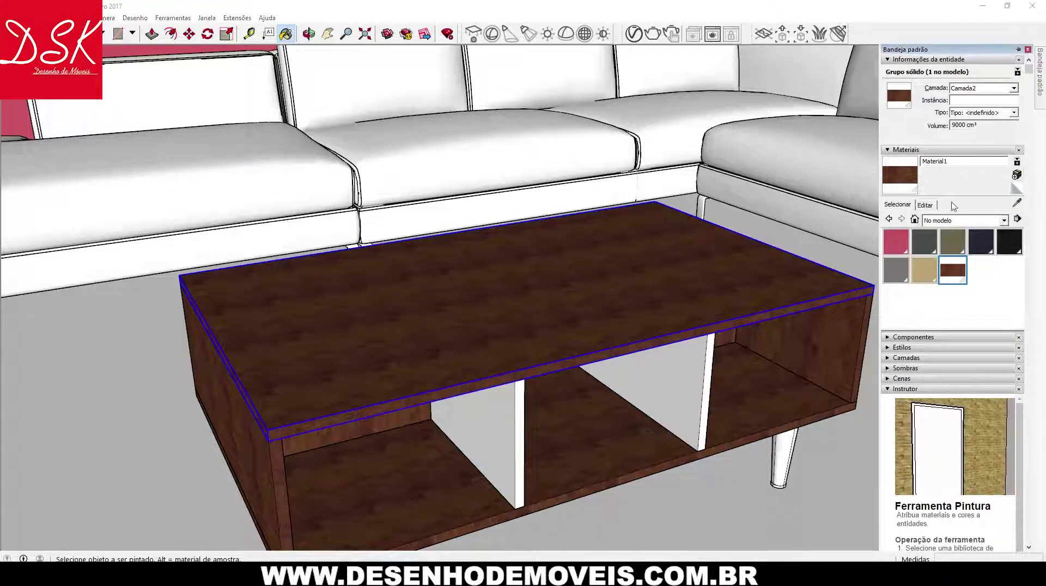
click(1016, 175)
- Create Material2 using the Finishes.Flooring.Wood.Hardwood.1.jpg image as its texture
click(581, 325)
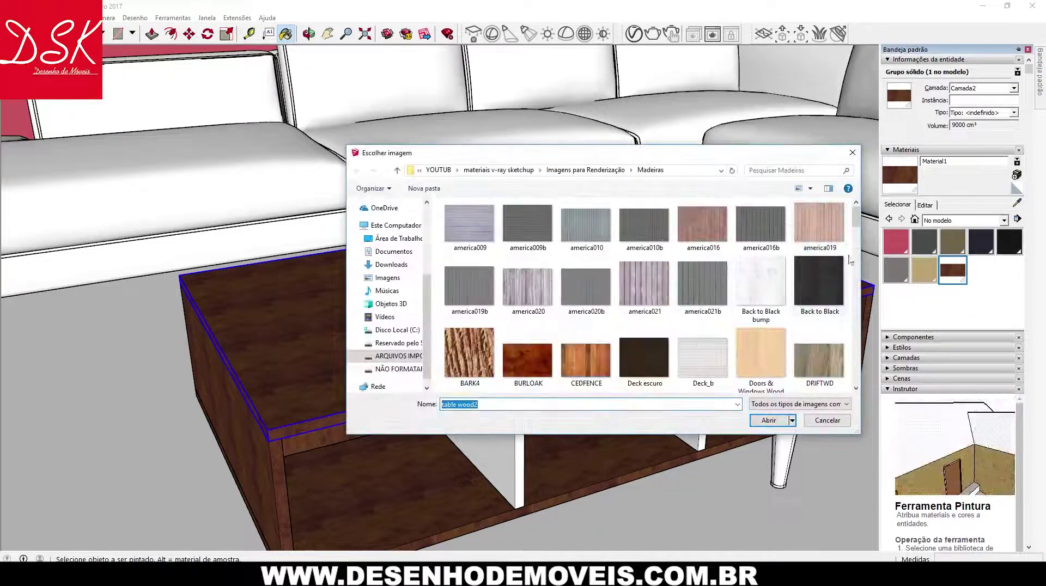
drag(856, 224, 857, 259)
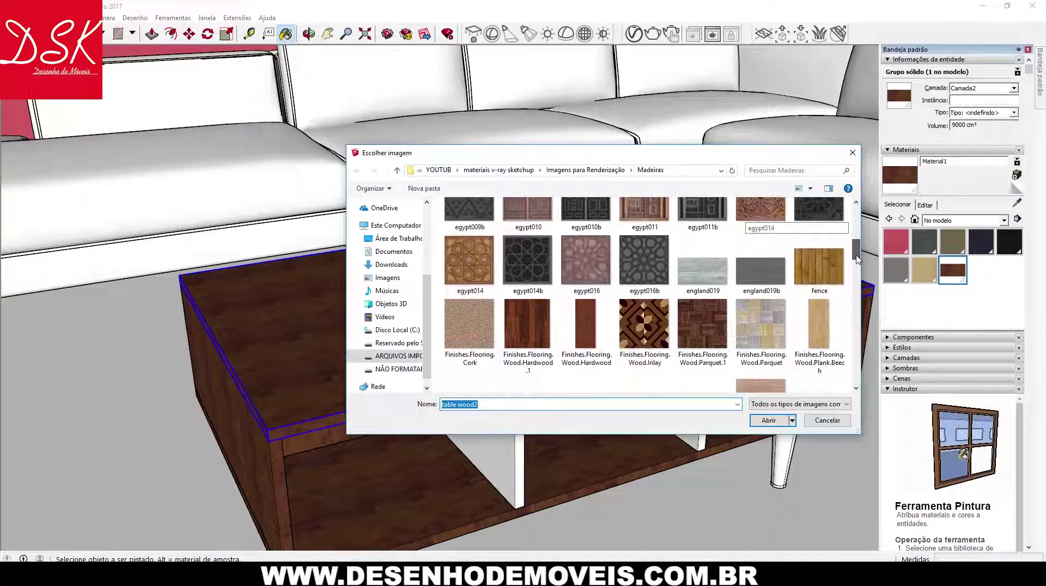
double_click(532, 326)
click(500, 399)
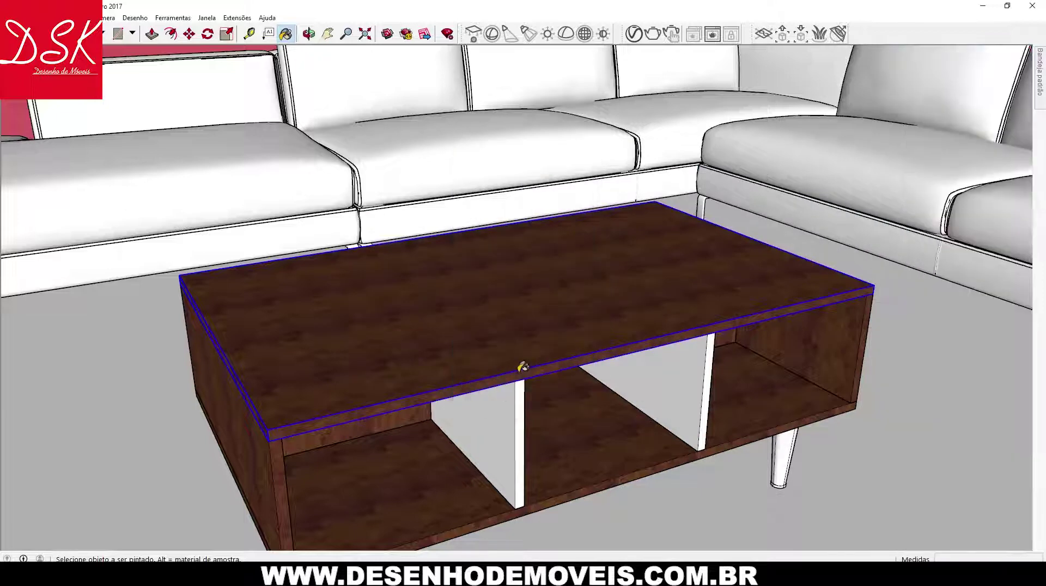
- Paint the coffee table top and bottom shelf with the new hardwood material
click(522, 326)
click(428, 474)
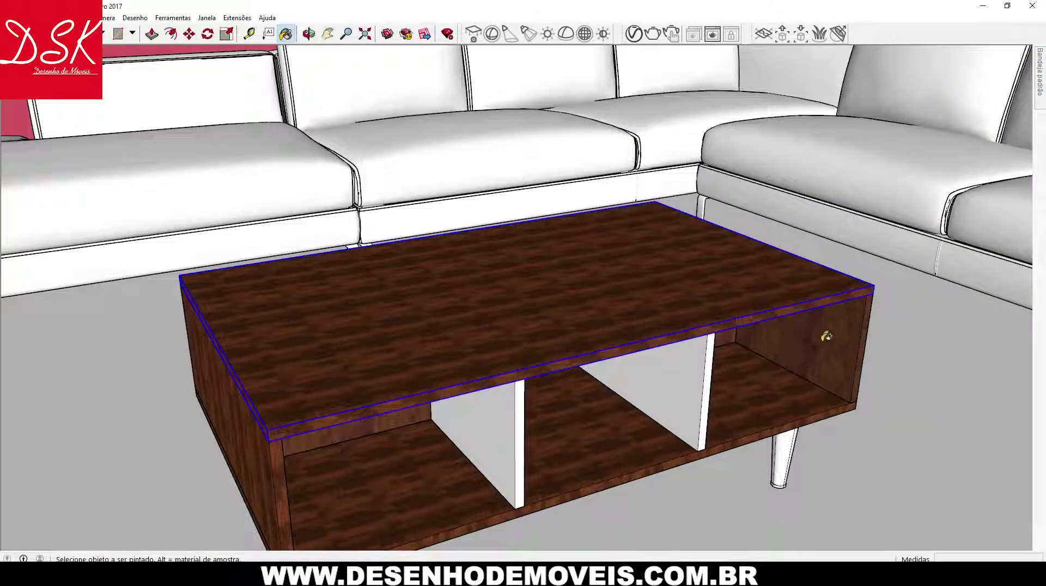
mouse_move(723, 368)
middle_down()
mouse_move(627, 284)
mouse_move(674, 373)
mouse_move(368, 222)
mouse_move(567, 258)
middle_up()
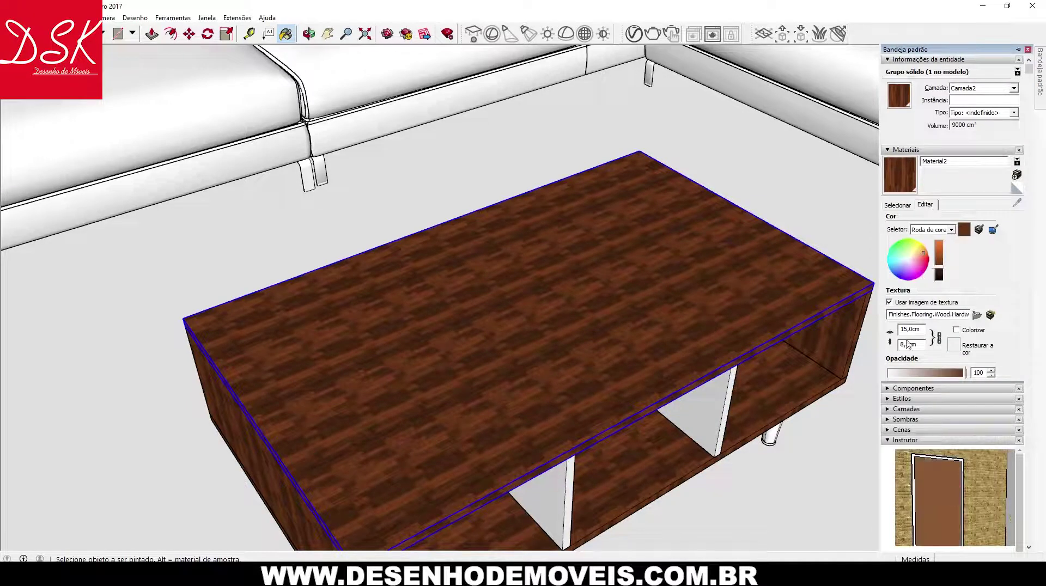
text(10)
- Try hardwood texture widths of 10, 20 and 30 cm, settling on 50 cm
key(Return)
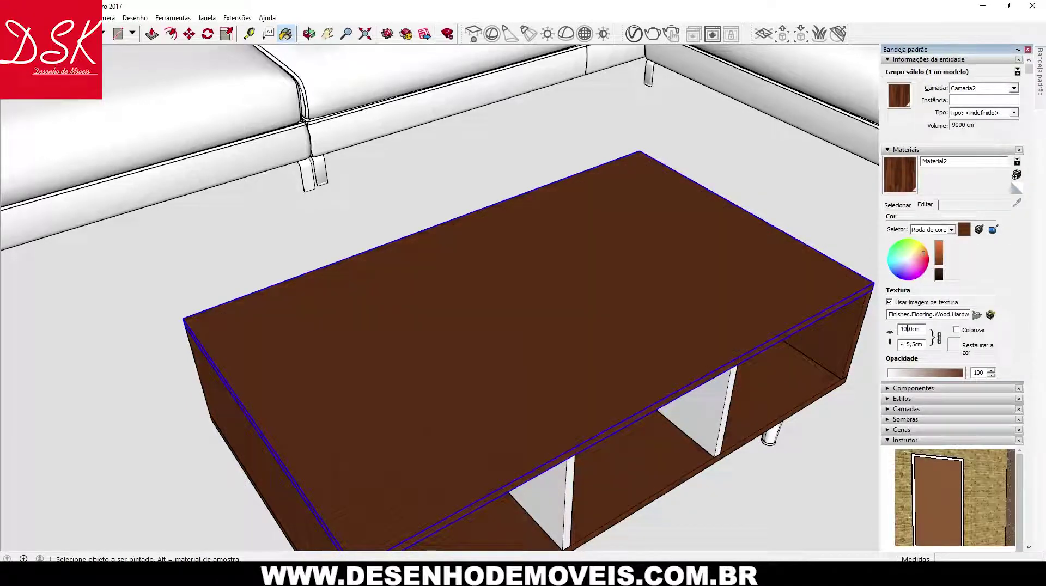
text(20)
key(Return)
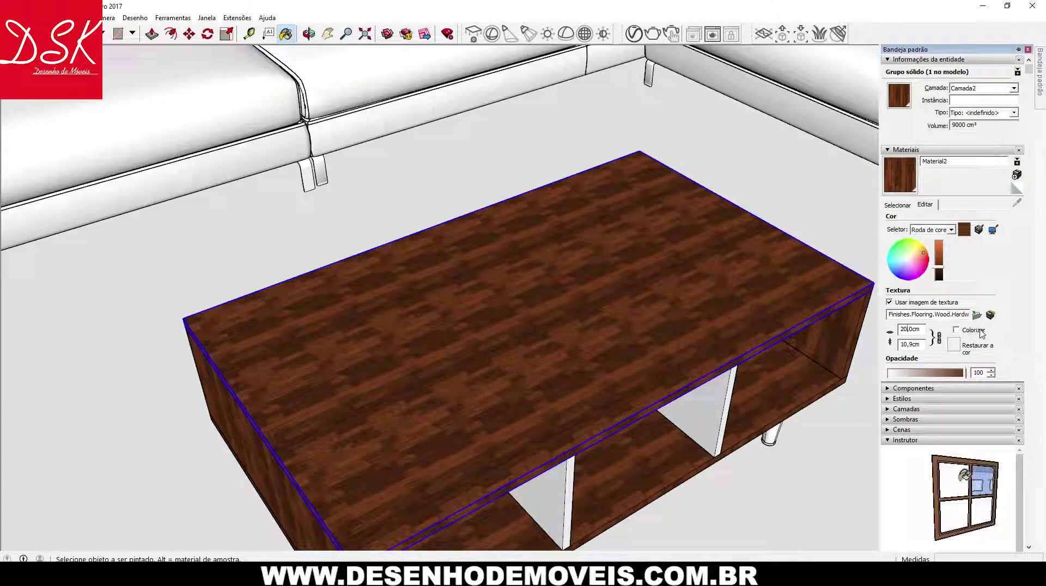
key(BackSpace)
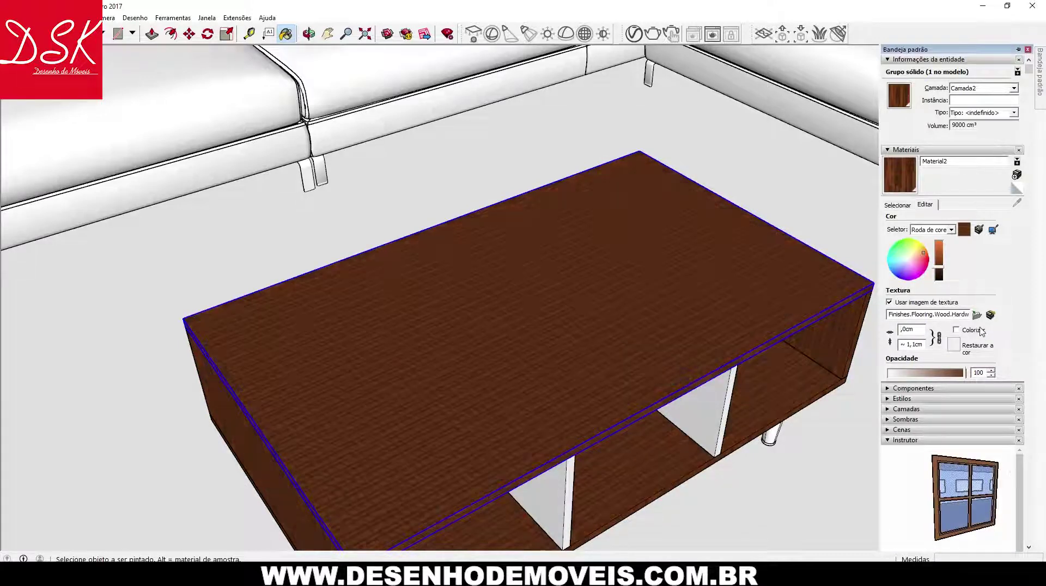
text(30)
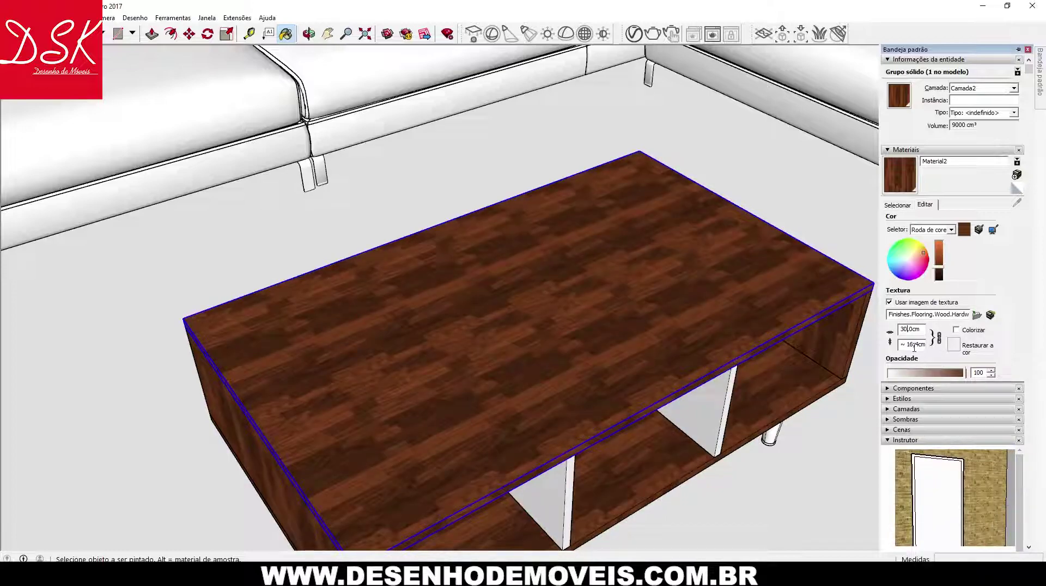
middle_drag(572, 252, 684, 186)
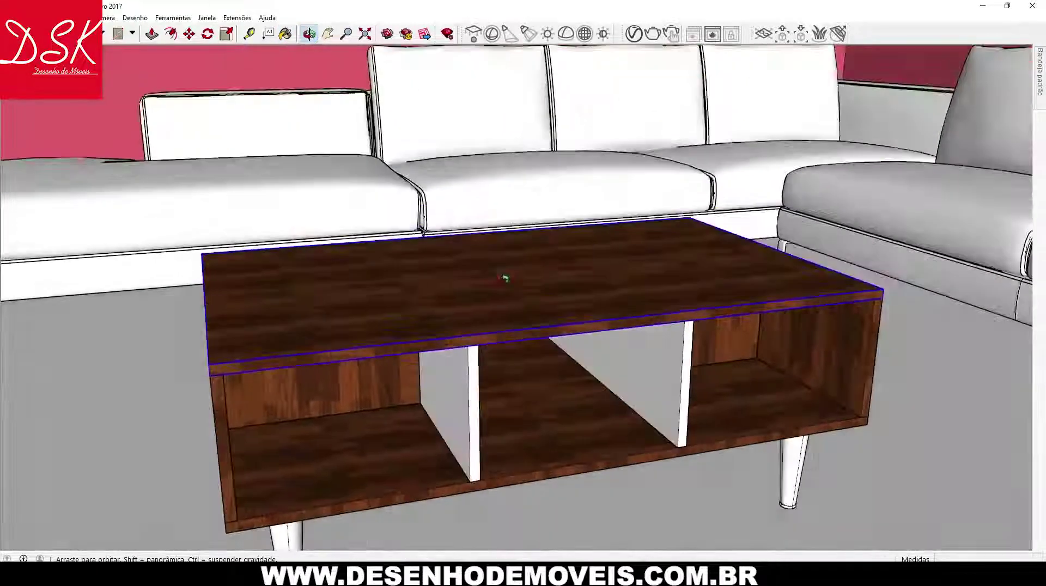
middle_drag(684, 187, 503, 272)
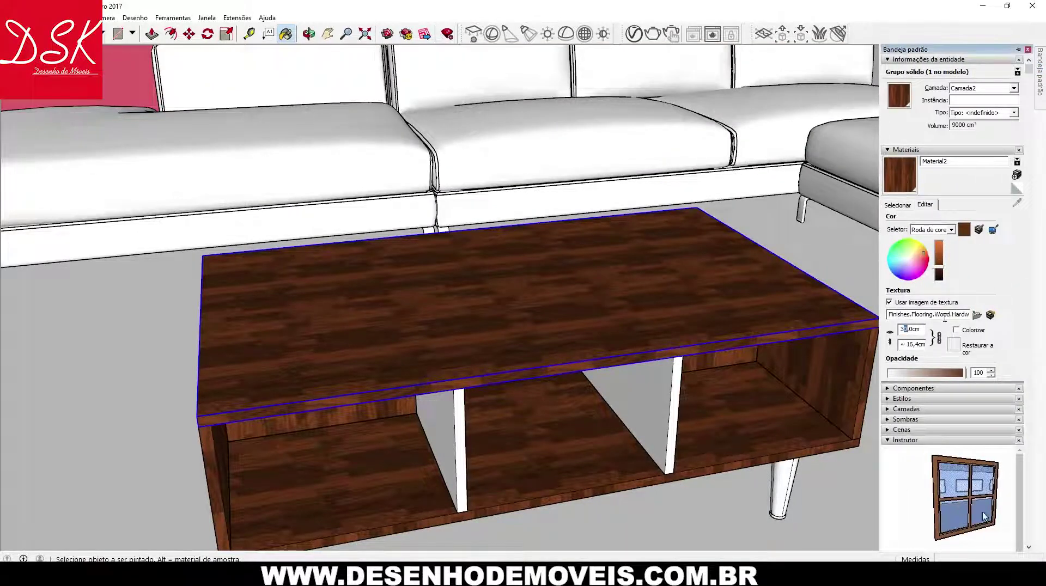
text(5)
key(Return)
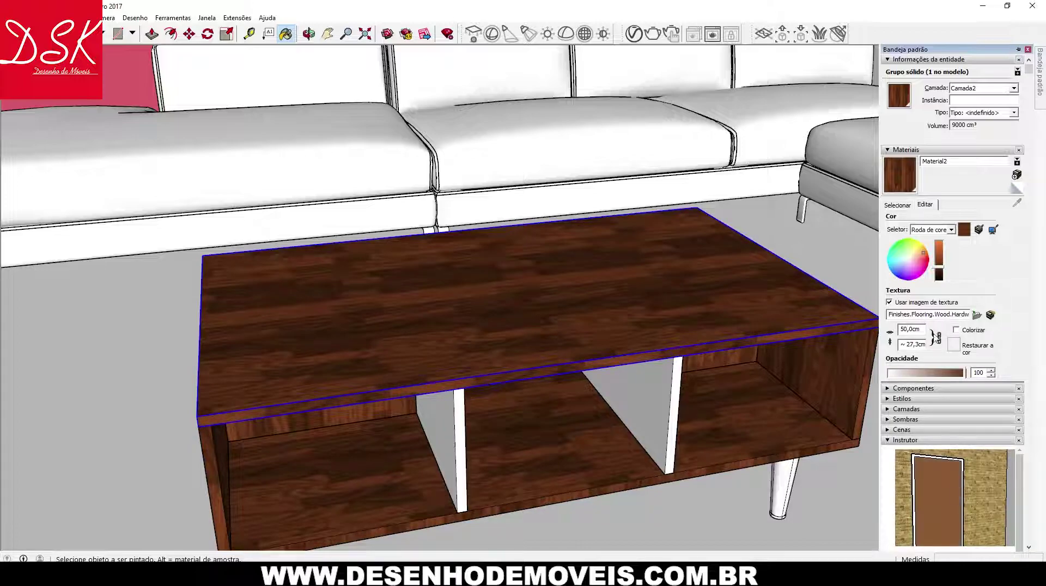
- Orbit around the coffee table and sofa to inspect the larger planks
mouse_move(881, 333)
middle_down()
mouse_move(481, 178)
mouse_move(714, 182)
mouse_move(540, 99)
mouse_move(457, 122)
mouse_move(474, 163)
middle_up()
scroll(474, 163, down, 5)
middle_drag(508, 241, 270, 111)
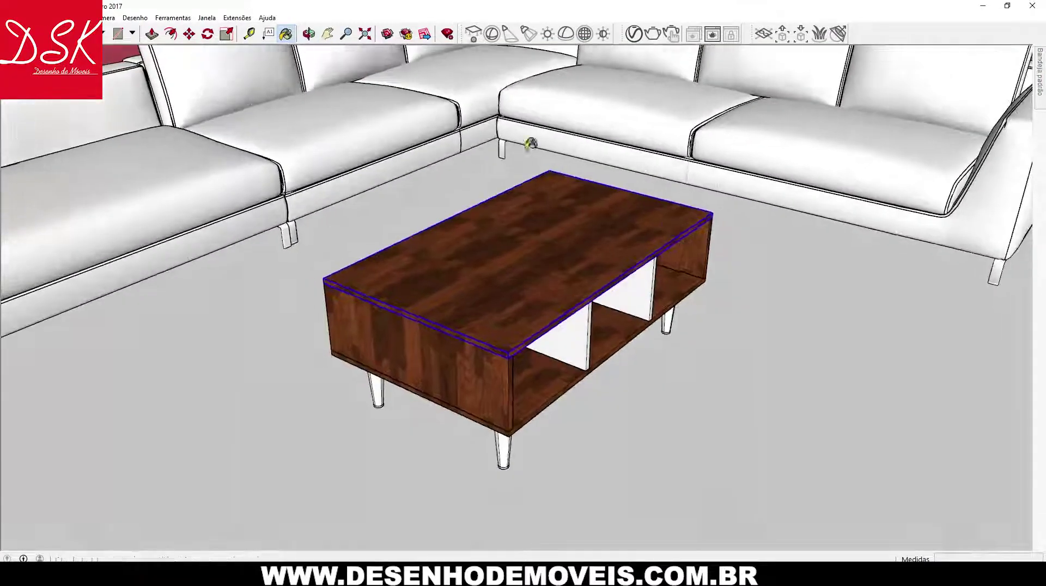
mouse_move(484, 210)
middle_down()
mouse_move(415, 133)
mouse_move(460, 164)
mouse_move(434, 329)
middle_up()
middle_drag(281, 205, 957, 132)
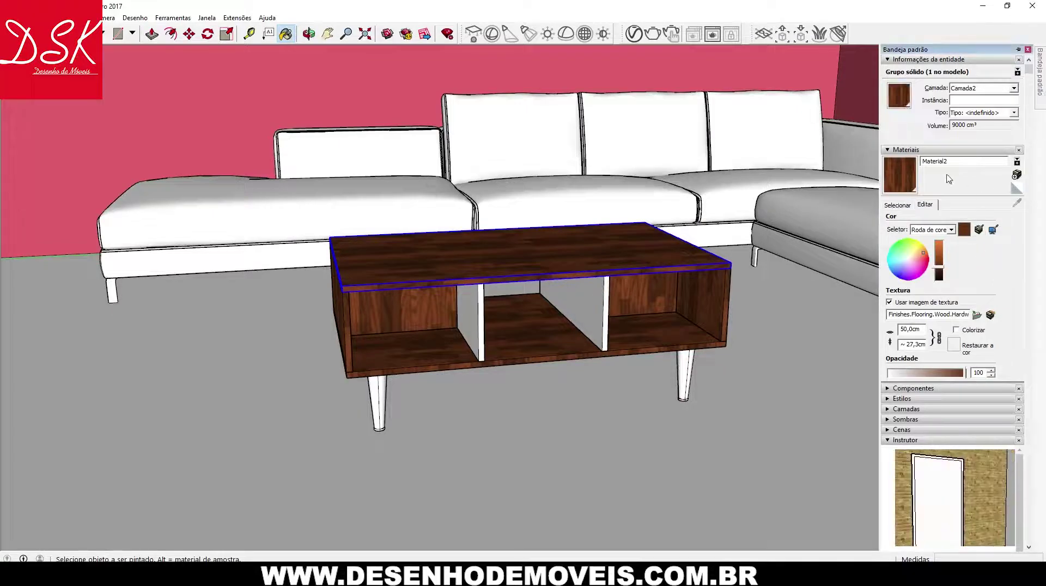
click(906, 204)
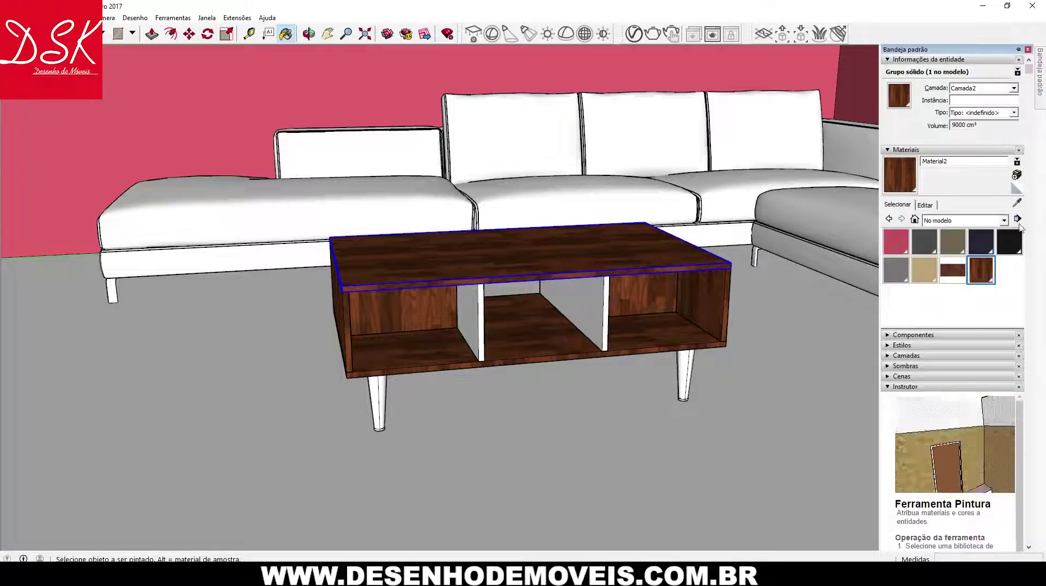
click(950, 272)
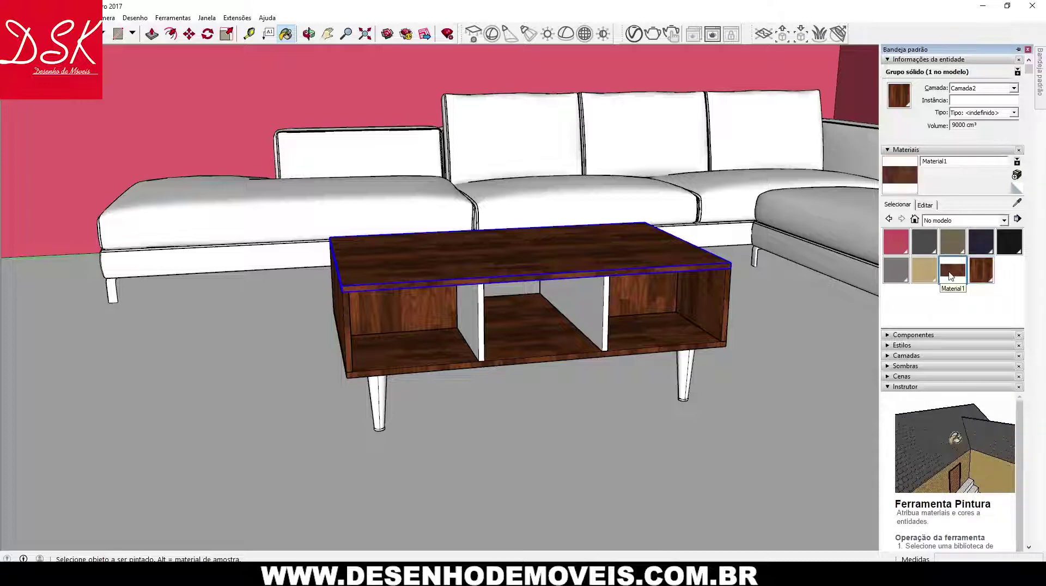
mouse_move(677, 451)
middle_down()
mouse_move(717, 373)
mouse_move(460, 390)
mouse_move(527, 354)
mouse_move(490, 346)
mouse_move(429, 354)
mouse_move(546, 319)
mouse_move(391, 320)
mouse_move(502, 373)
mouse_move(513, 404)
mouse_move(635, 390)
mouse_move(570, 416)
mouse_move(471, 353)
middle_up()
scroll(432, 365, up, 5)
scroll(512, 408, down, 3)
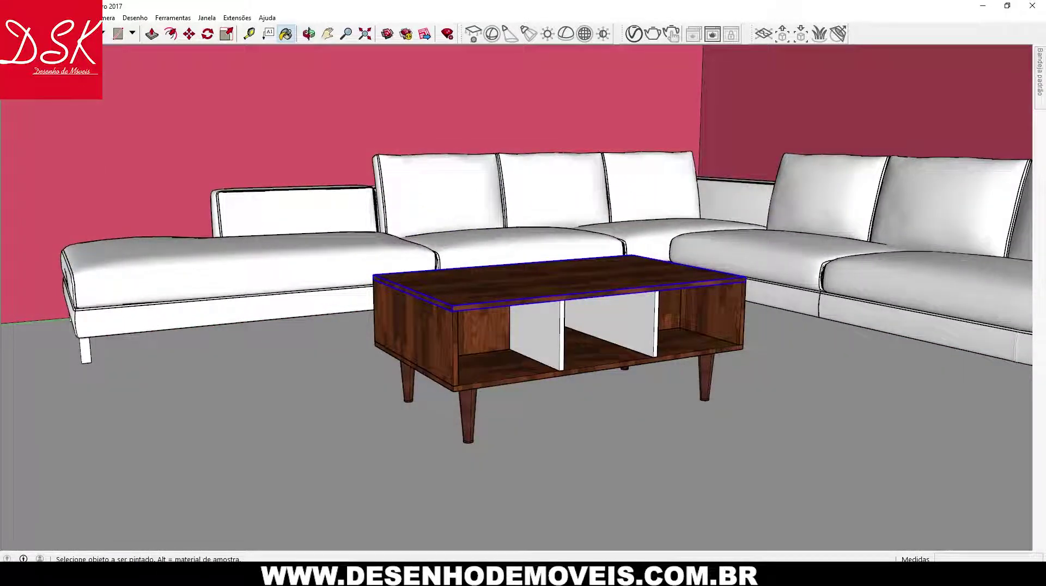
key(space)
scroll(564, 305, down, 2)
middle_drag(545, 305, 563, 304)
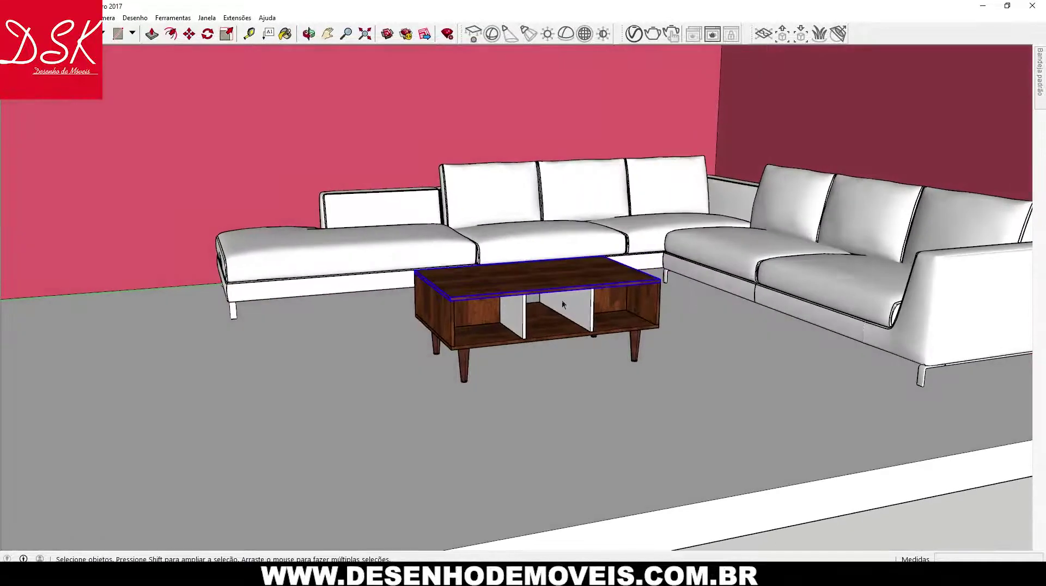
scroll(744, 253, down, 3)
middle_drag(744, 235, 766, 247)
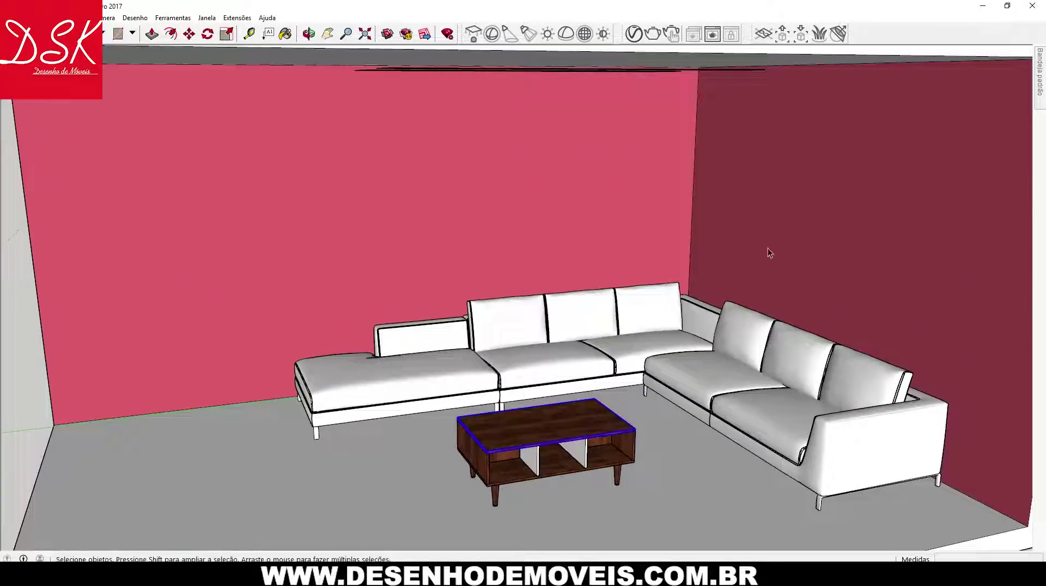
scroll(729, 234, down, 2)
scroll(708, 237, down, 2)
click(938, 214)
middle_drag(938, 215, 718, 256)
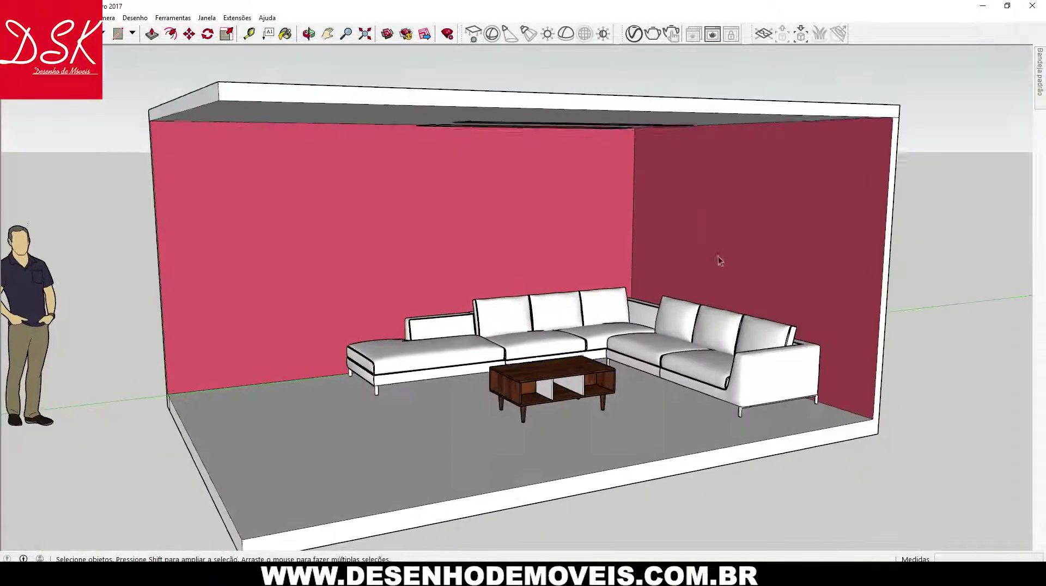
click(707, 217)
scroll(691, 201, up, 4)
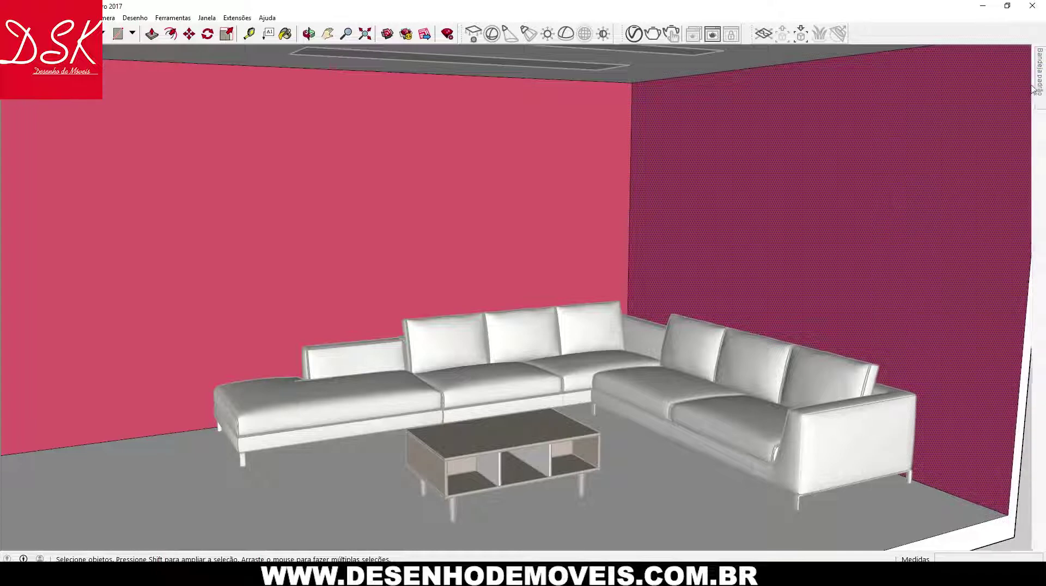
- Pin the Default Tray, start a new material and open the Blocos texture folder
click(1017, 49)
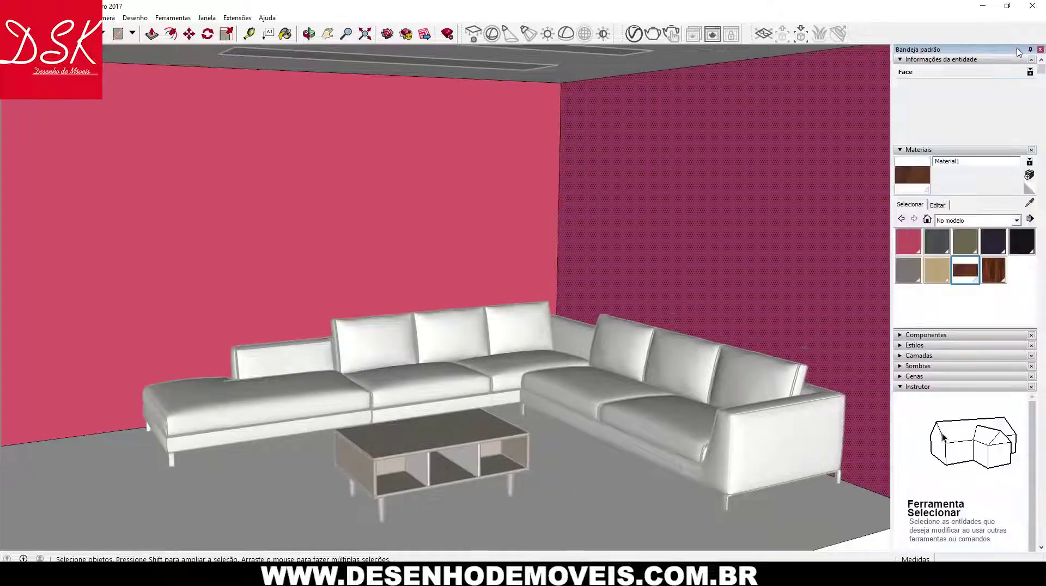
click(1028, 176)
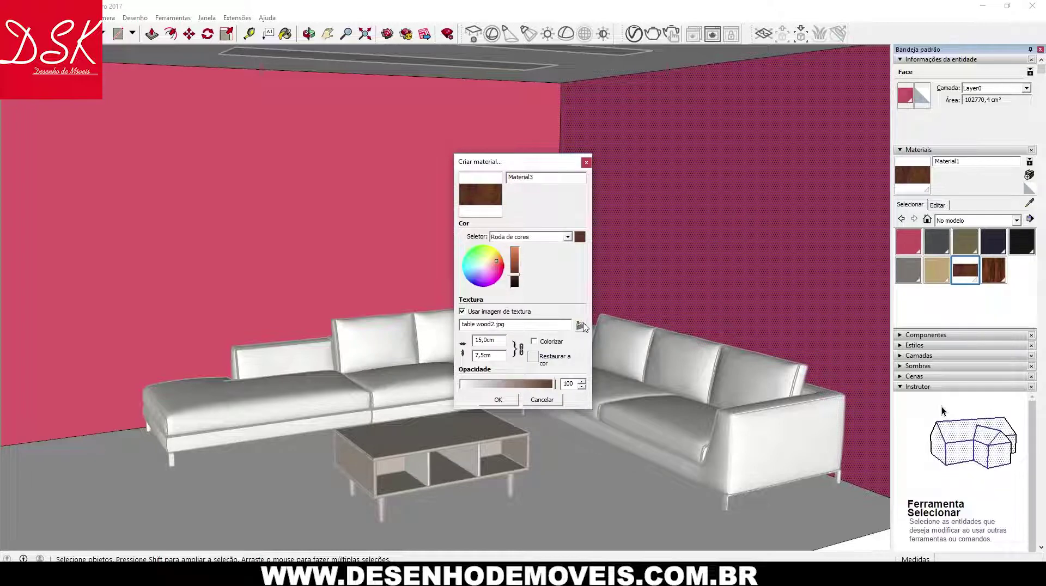
click(580, 325)
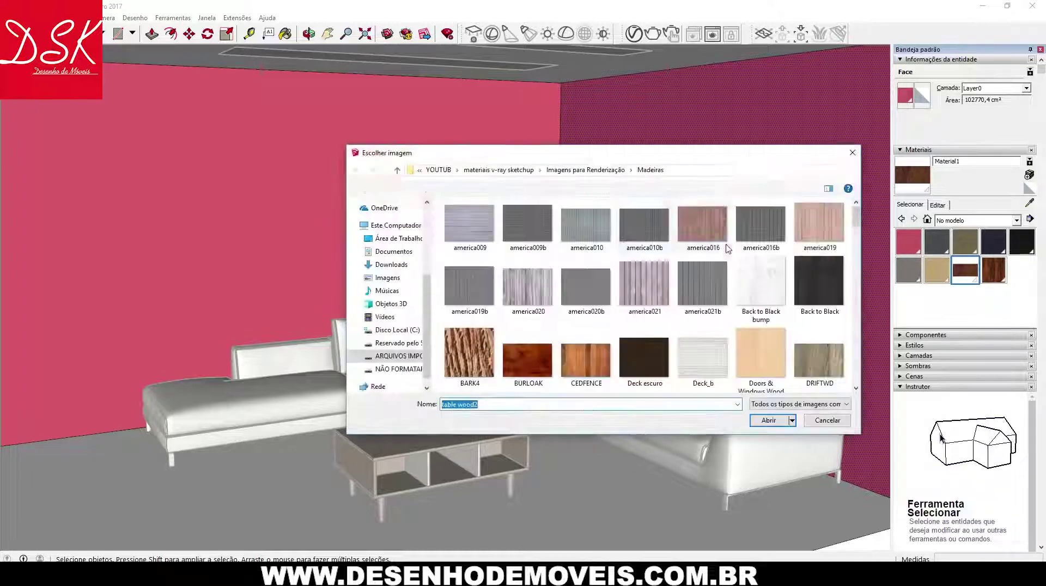
click(581, 170)
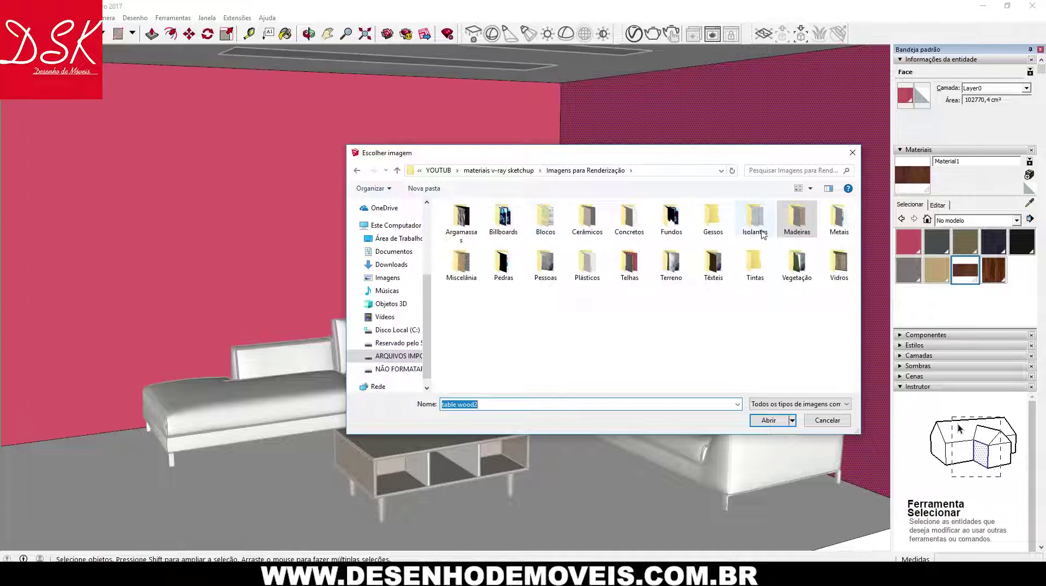
double_click(545, 218)
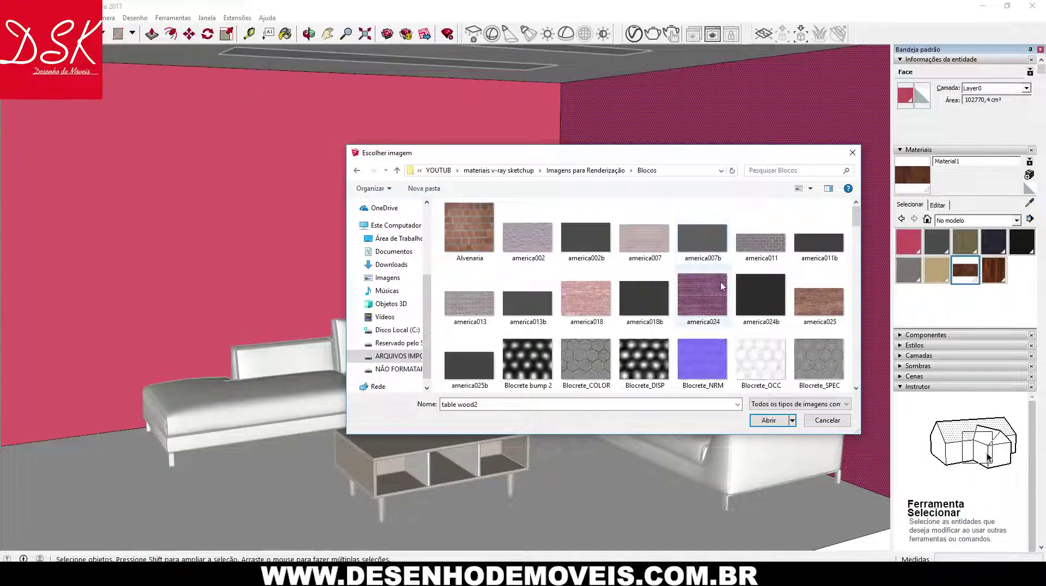
- Scroll through the Blocos textures and choose america002.jpg as the texture
drag(859, 223, 855, 253)
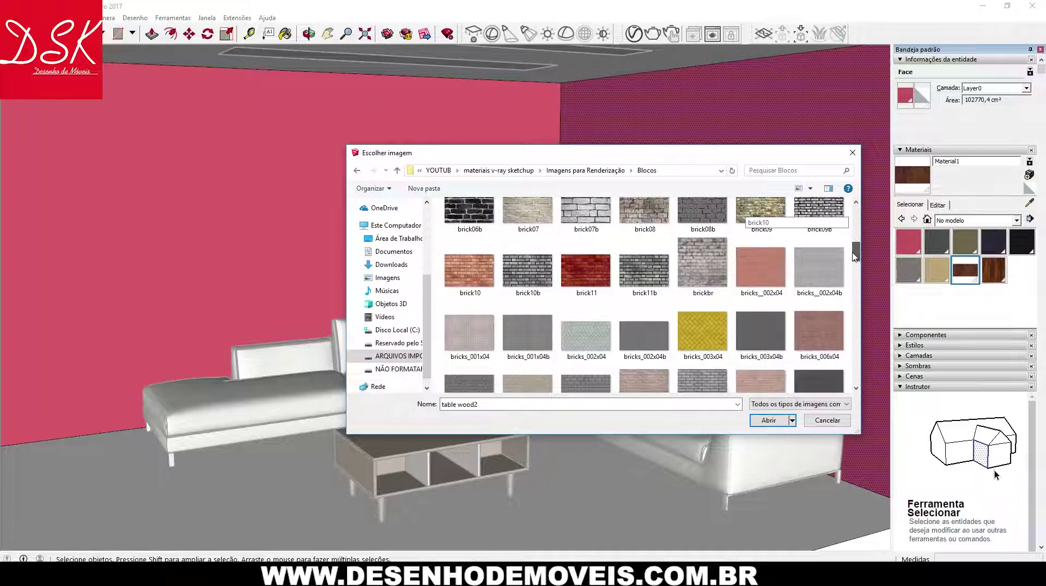
drag(855, 254, 854, 221)
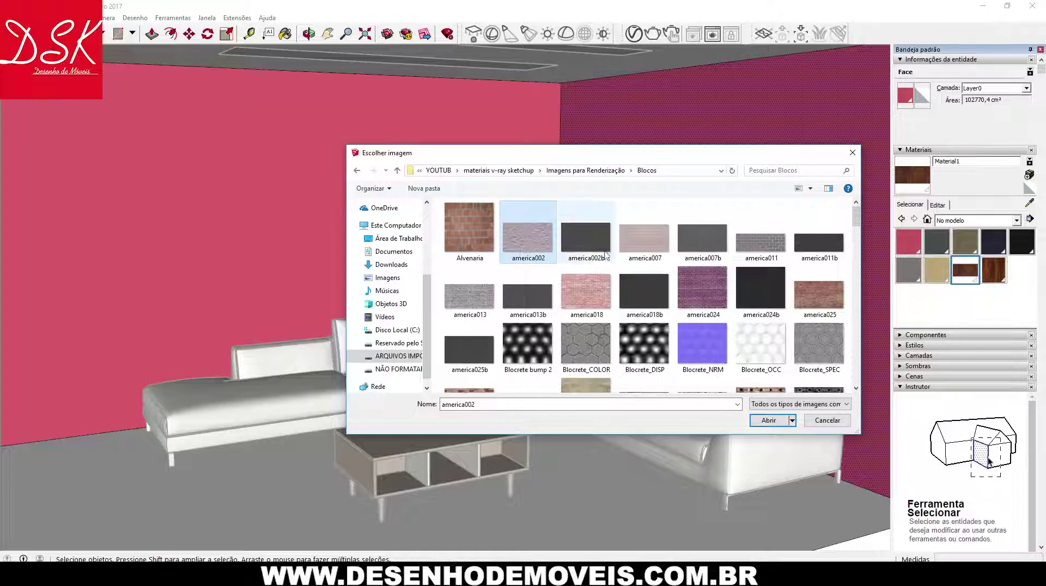
drag(853, 226, 853, 299)
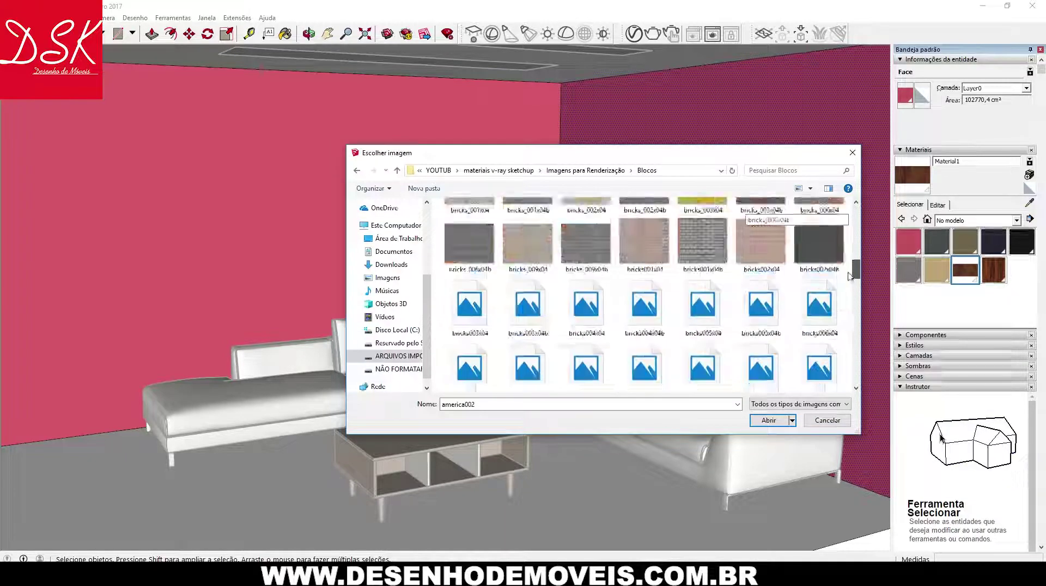
drag(854, 298, 854, 330)
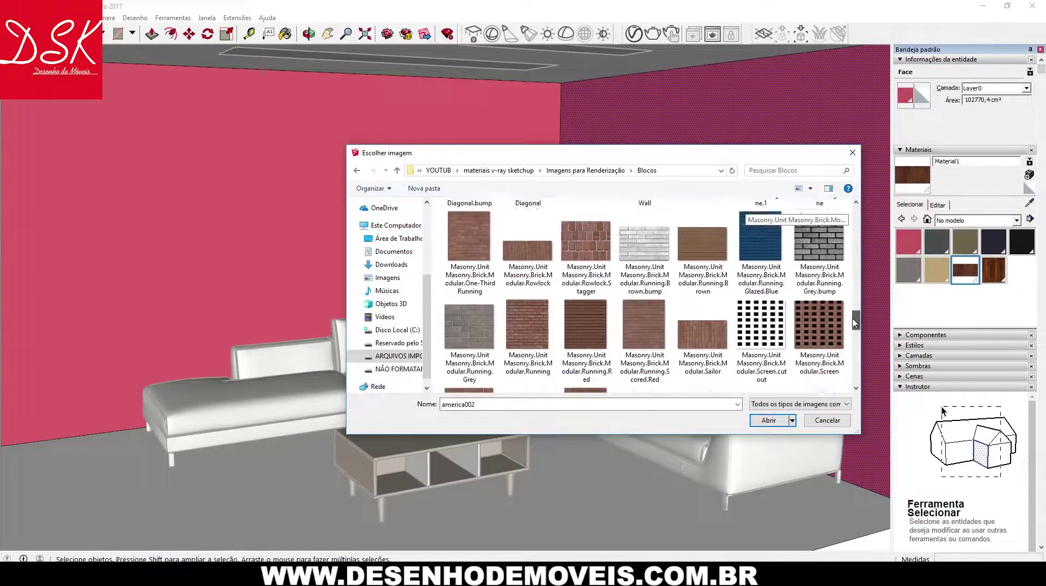
mouse_move(854, 330)
mouse_down()
mouse_move(867, 356)
mouse_move(861, 378)
mouse_move(849, 212)
mouse_up()
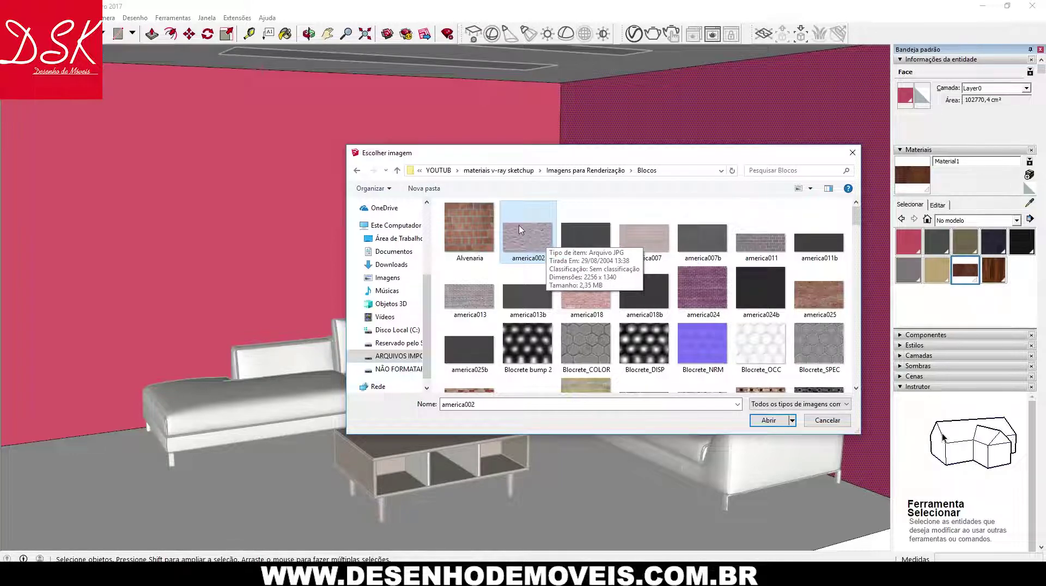
double_click(525, 238)
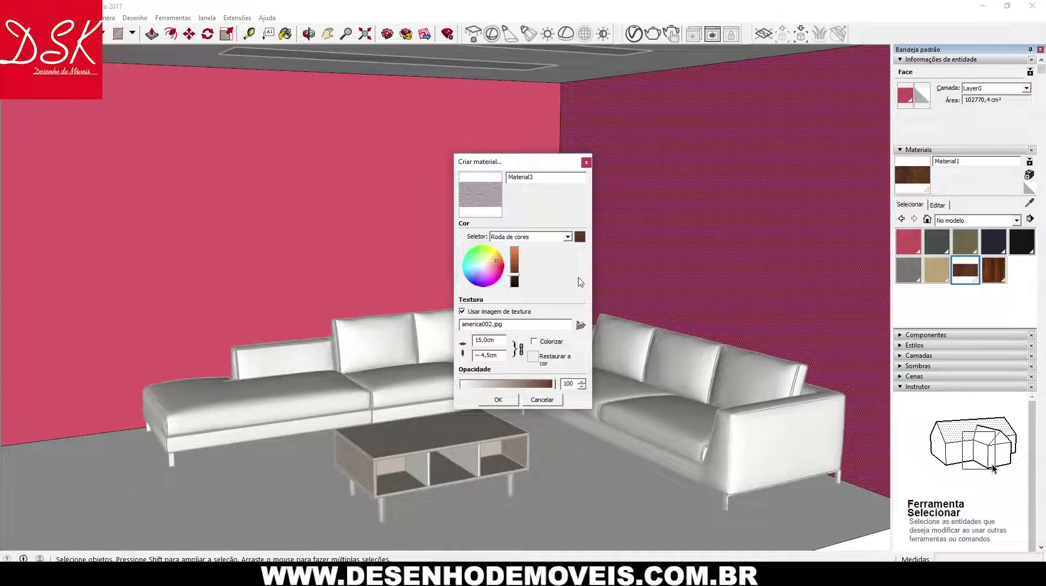
- Create Material3 and paint the right and left walls with it
click(496, 399)
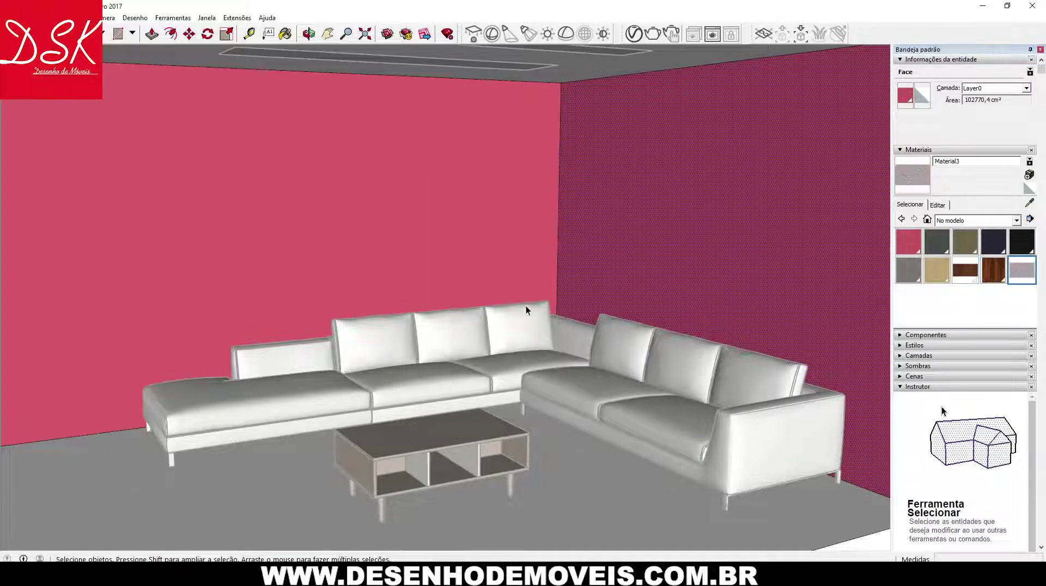
click(285, 33)
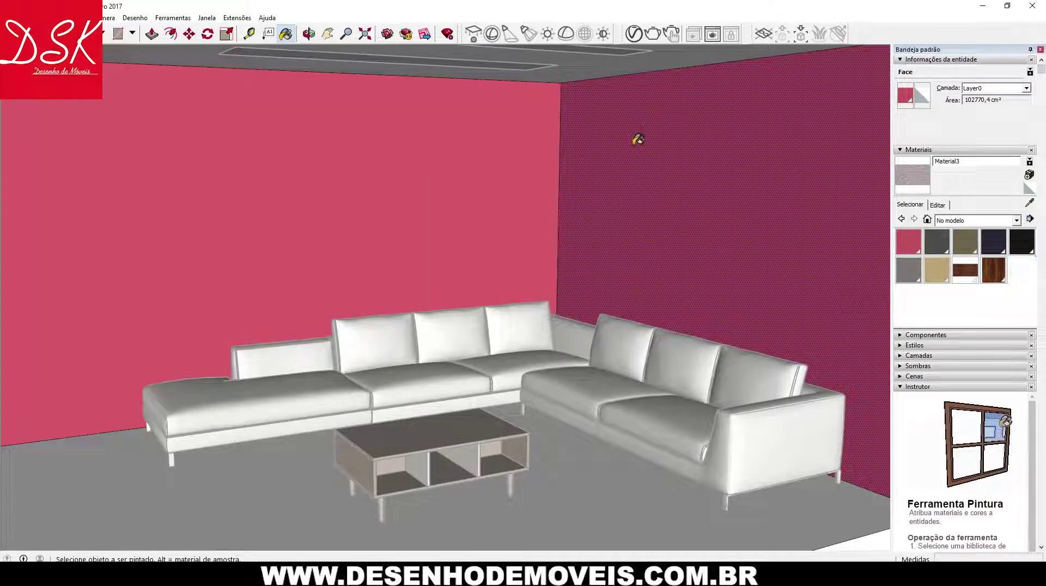
click(588, 185)
click(549, 184)
- Orbit and zoom around the room corner to inspect the newly textured walls
scroll(540, 186, up, 3)
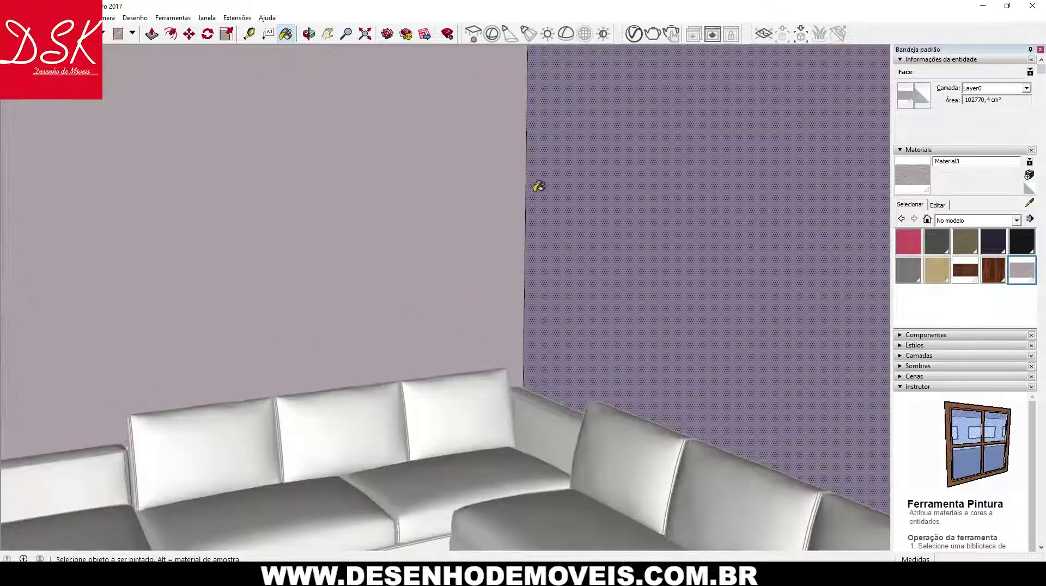
scroll(357, 185, up, 2)
scroll(358, 185, down, 2)
scroll(357, 186, down, 2)
scroll(356, 187, down, 2)
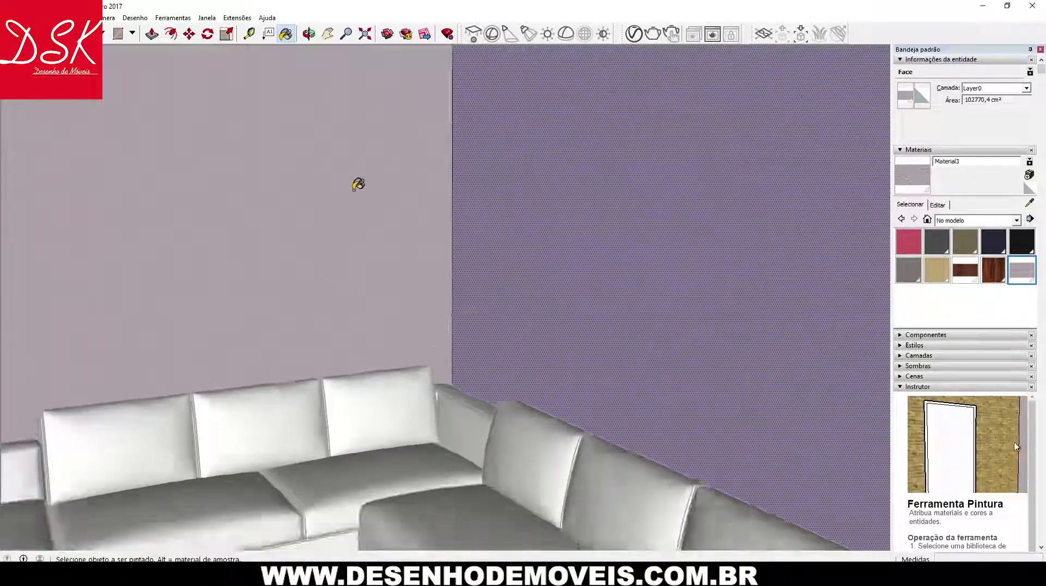
scroll(356, 188, down, 2)
middle_drag(356, 188, 444, 180)
scroll(402, 187, up, 3)
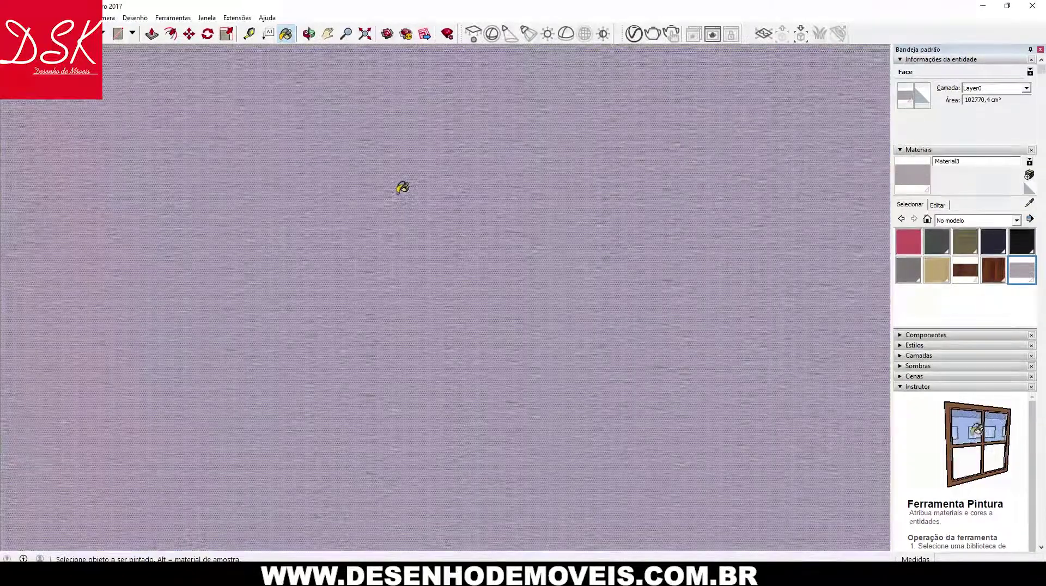
scroll(402, 187, down, 1)
scroll(401, 187, down, 2)
scroll(392, 180, down, 2)
middle_drag(471, 163, 252, 168)
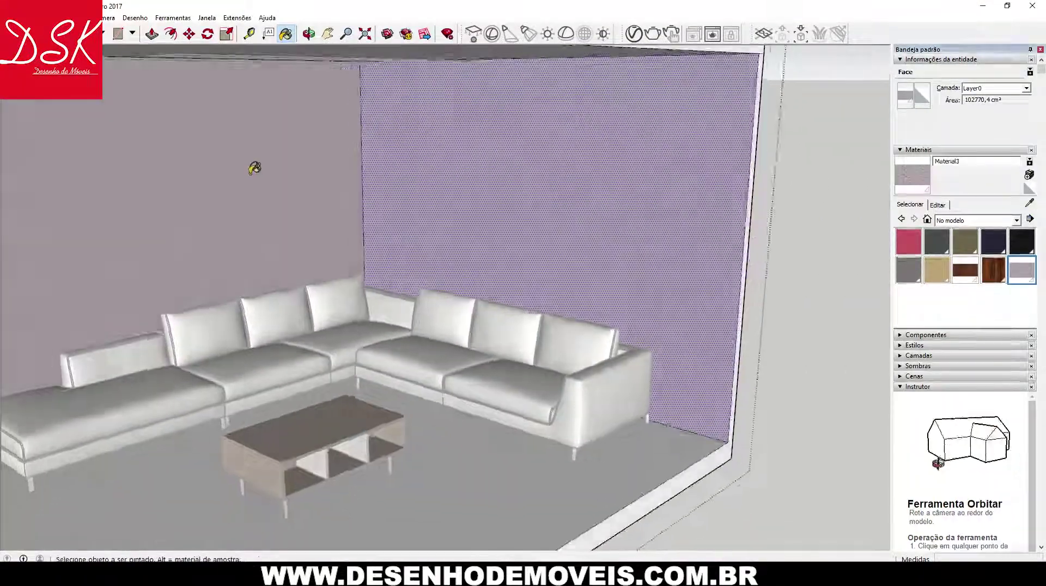
scroll(242, 178, up, 3)
scroll(243, 178, up, 2)
click(938, 205)
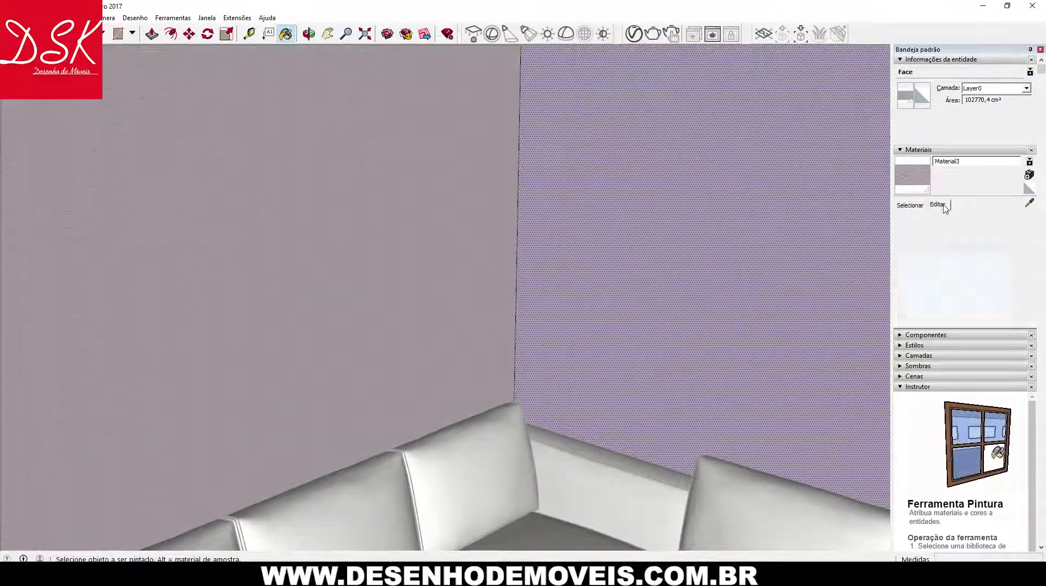
- Set Material3's america002 texture width to 50 cm, about 14.9 cm tall, and check the left wall
click(916, 329)
key(Delete)
key(Delete)
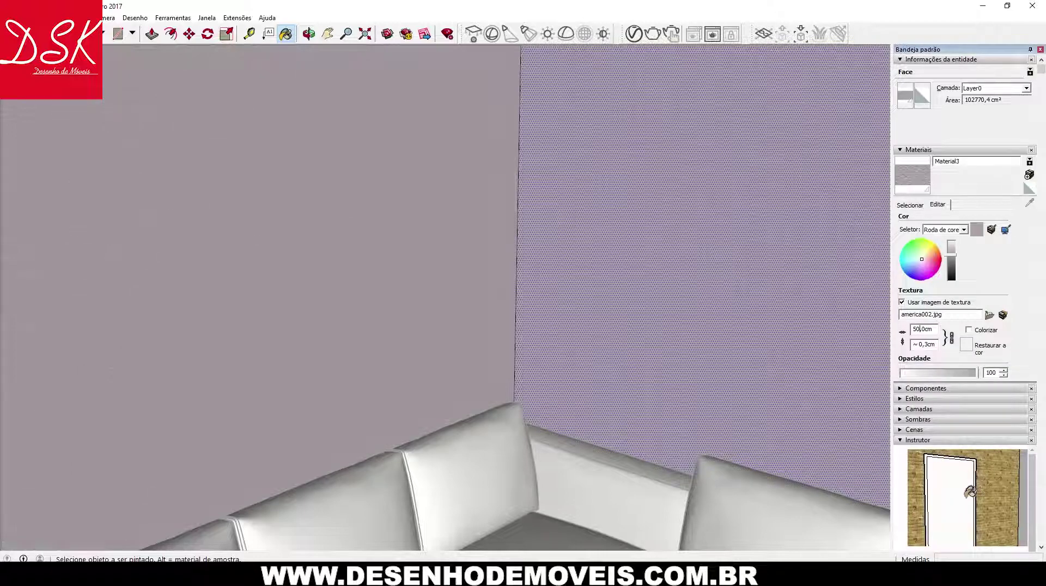
key(Return)
scroll(622, 292, down, 2)
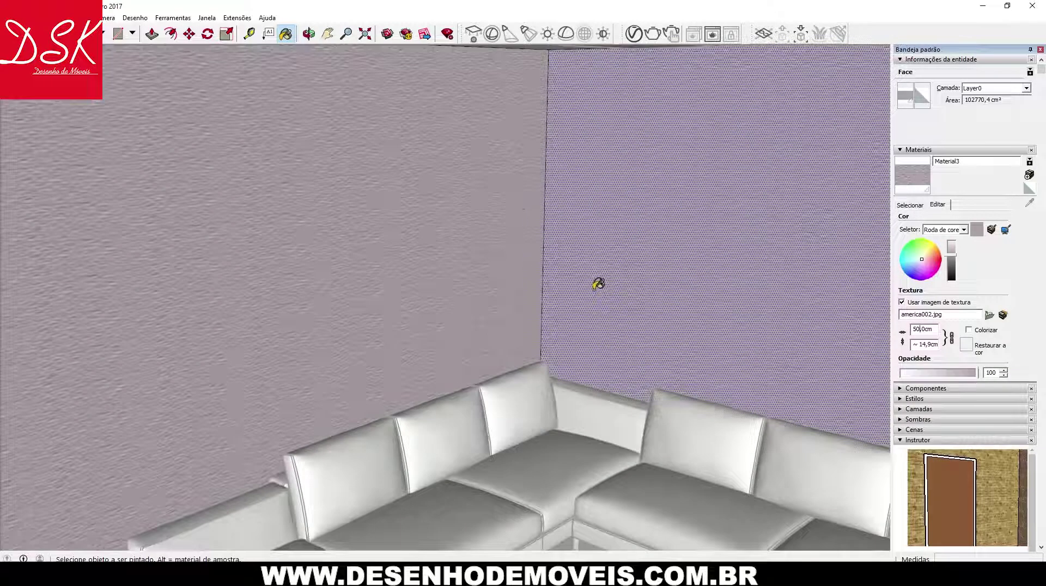
scroll(592, 280, down, 3)
middle_drag(625, 296, 490, 224)
scroll(554, 234, up, 3)
scroll(555, 234, up, 1)
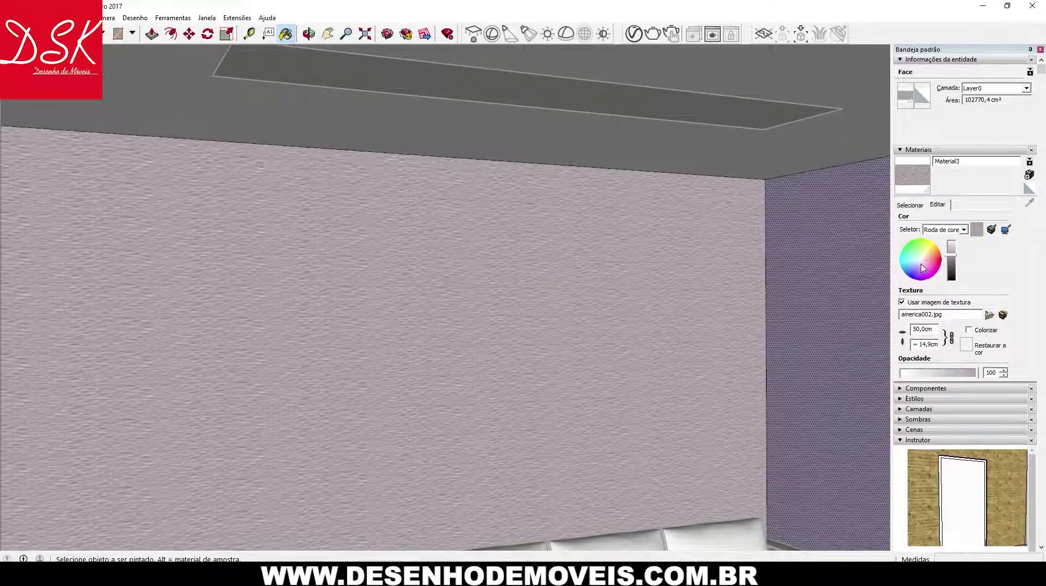
- Tint the wall material a saturated purple and view the room corner and sofa
click(922, 271)
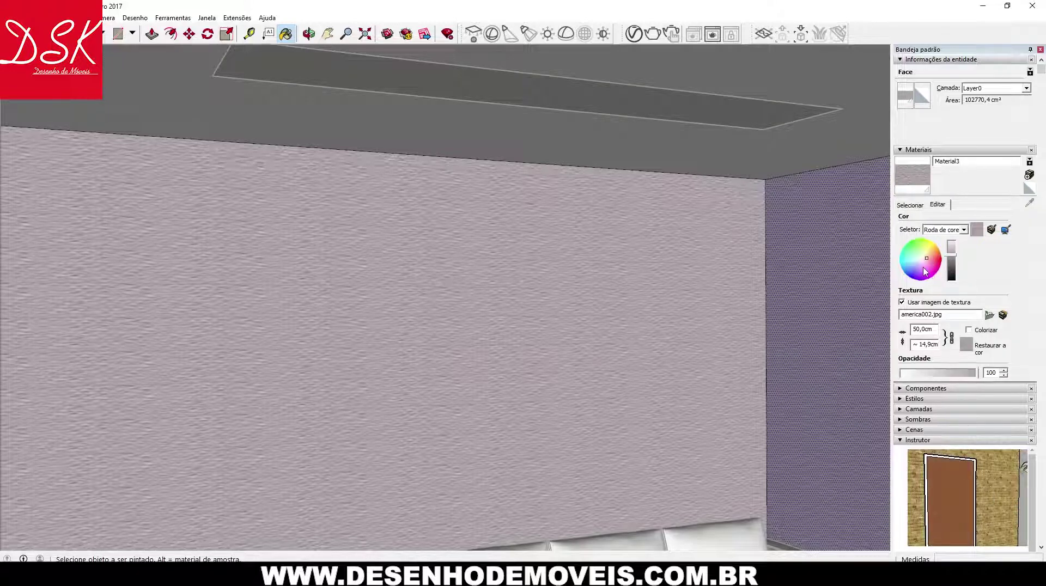
click(951, 259)
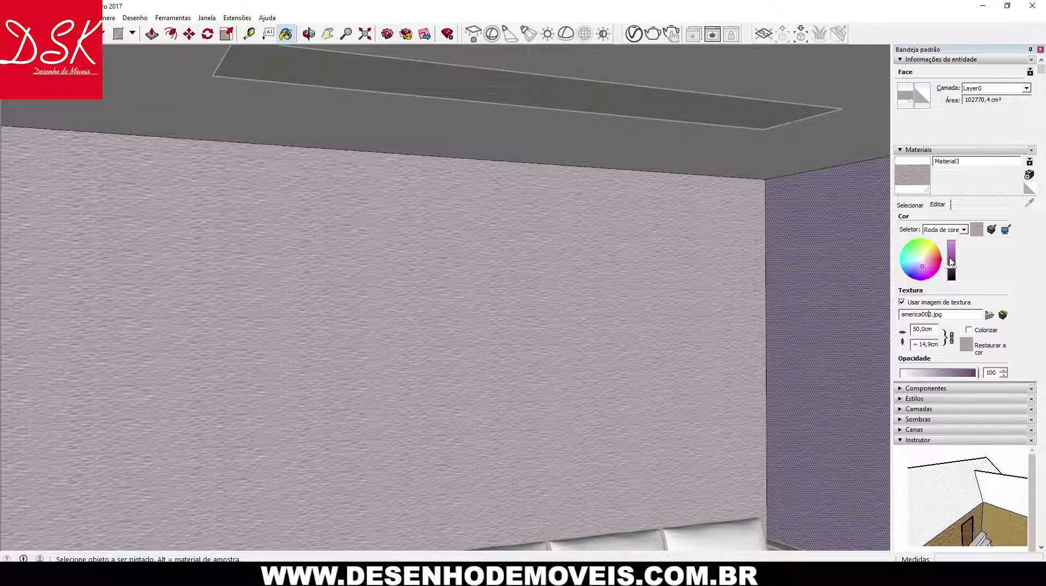
click(951, 262)
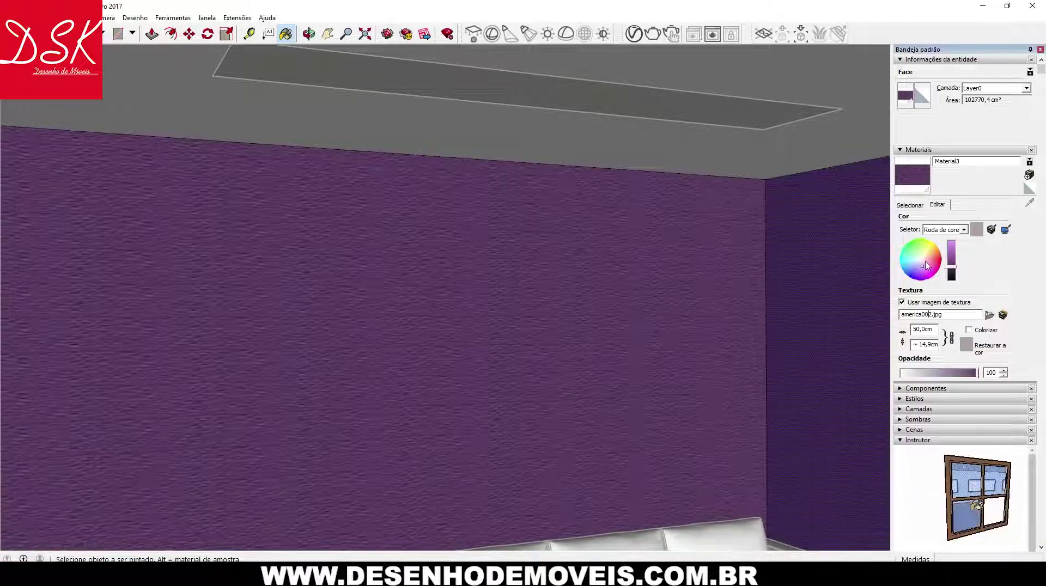
middle_drag(653, 297, 815, 298)
scroll(773, 321, down, 6)
scroll(752, 335, down, 2)
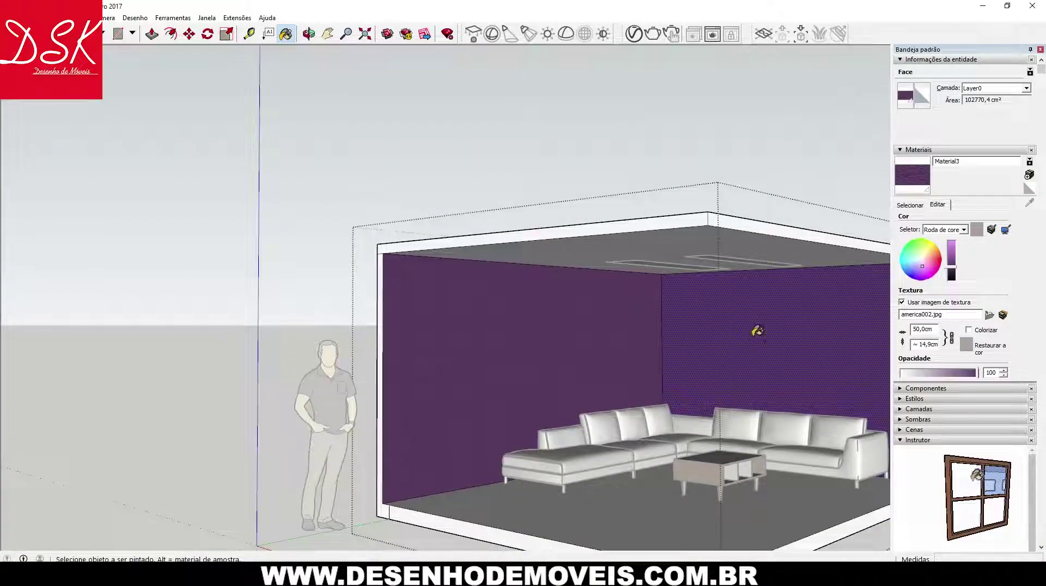
middle_drag(752, 338, 711, 316)
scroll(702, 308, up, 5)
scroll(679, 289, up, 3)
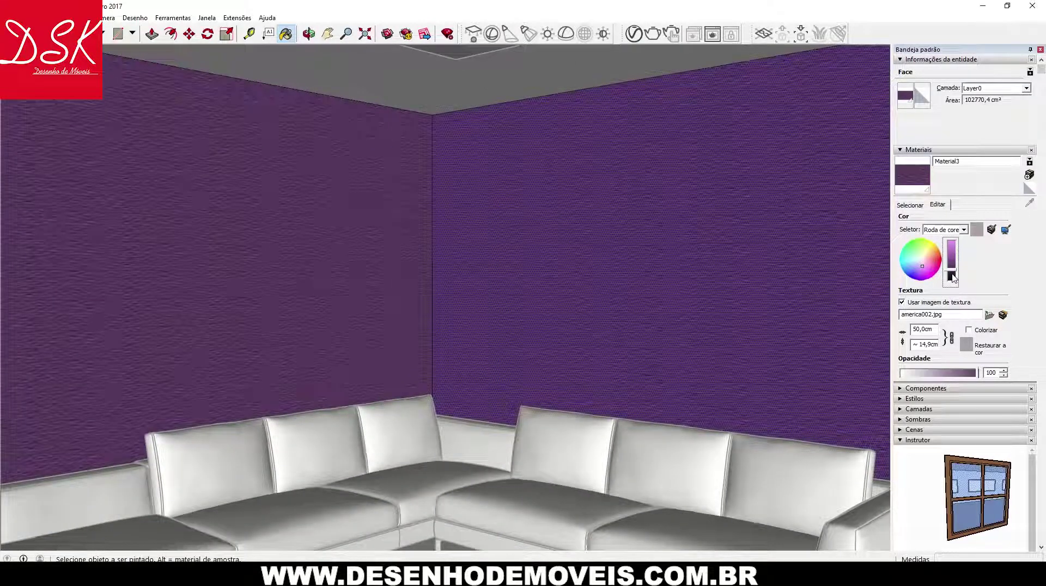
- Darken the purple walls, then lighten them to a brighter purple
click(954, 275)
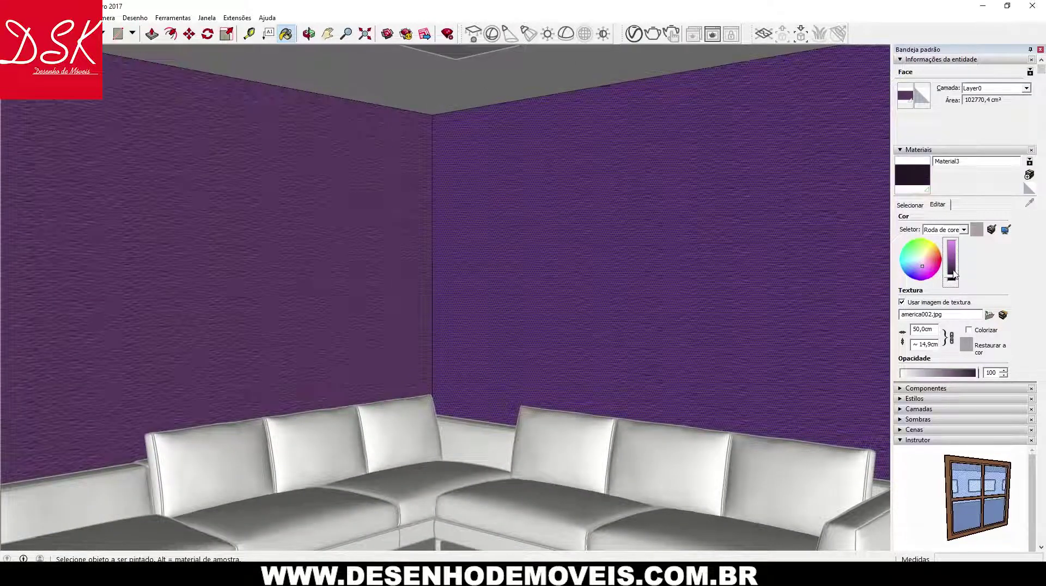
click(953, 264)
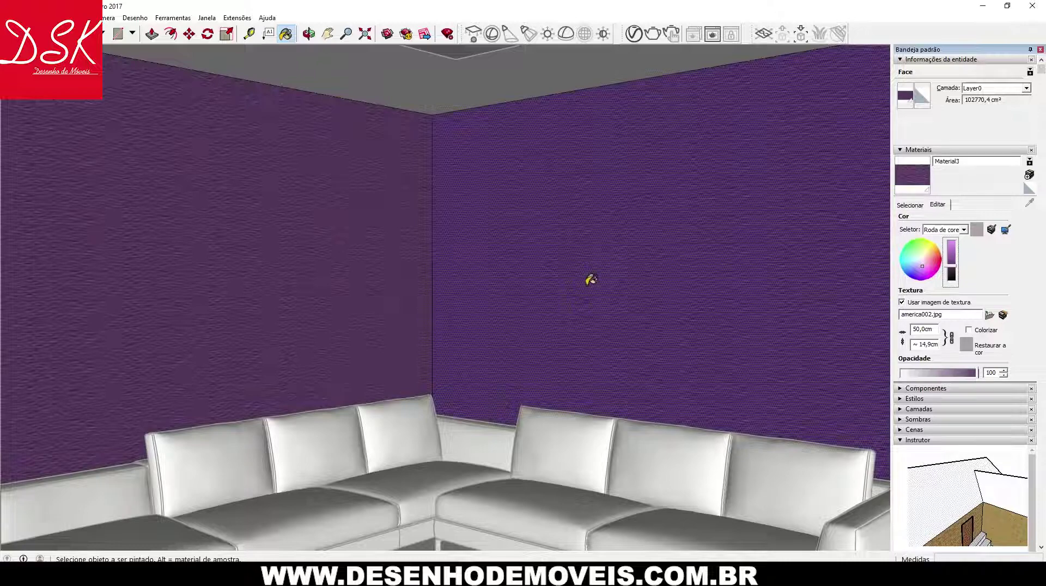
scroll(590, 279, down, 2)
scroll(591, 279, down, 3)
scroll(591, 280, down, 3)
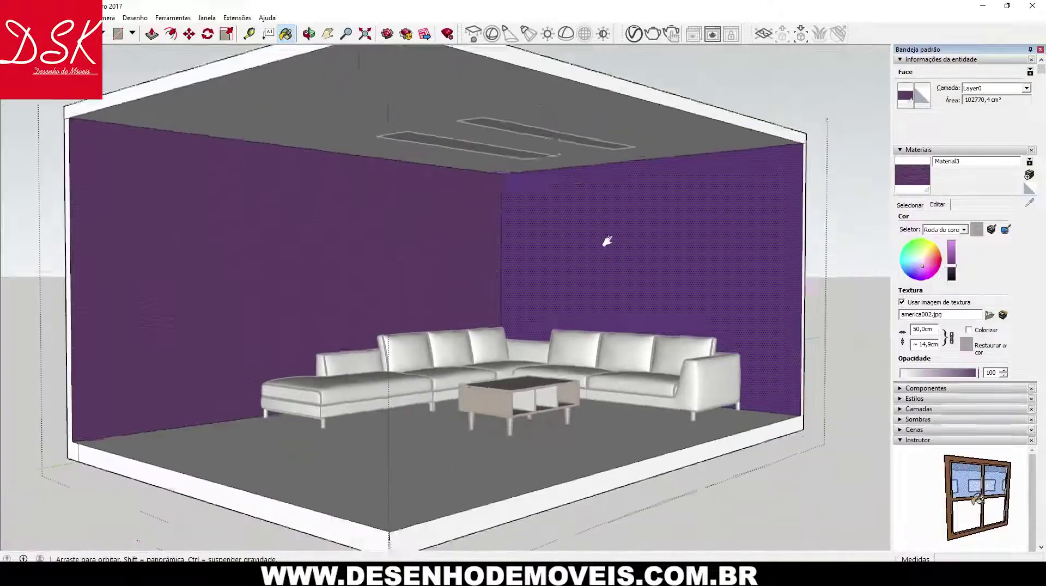
- Select the floor face and orbit to a new view of the room
key(space)
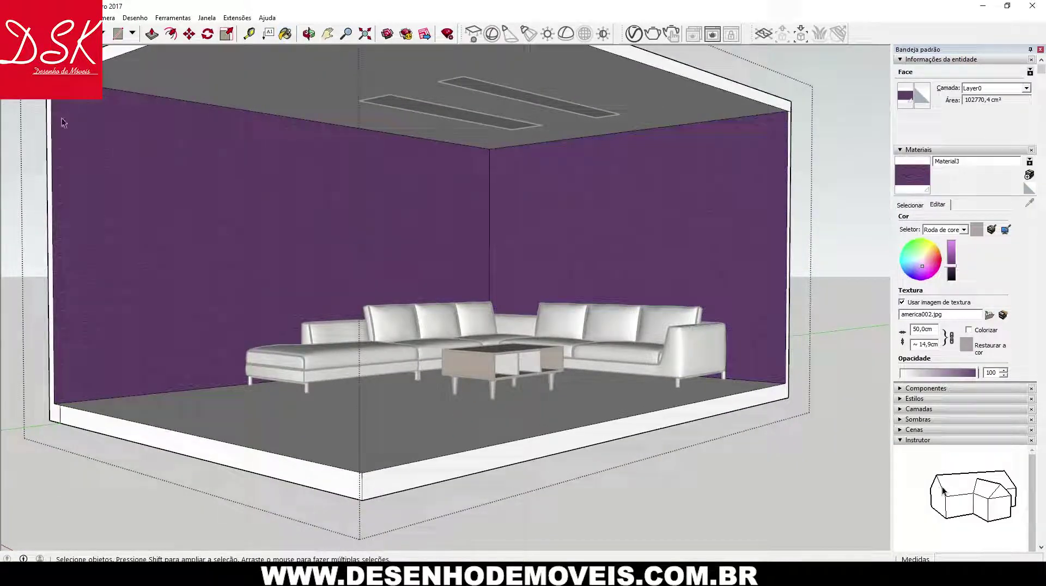
click(428, 392)
key(o)
mouse_move(507, 343)
mouse_down()
mouse_move(446, 381)
mouse_move(501, 343)
mouse_up()
scroll(436, 403, up, 3)
scroll(436, 408, up, 2)
scroll(433, 411, up, 2)
scroll(871, 304, up, 2)
- Shrink the wall texture to 30 cm wide (about 9 cm tall), then begin creating Material4
key(space)
click(915, 329)
key(Delete)
text(3)
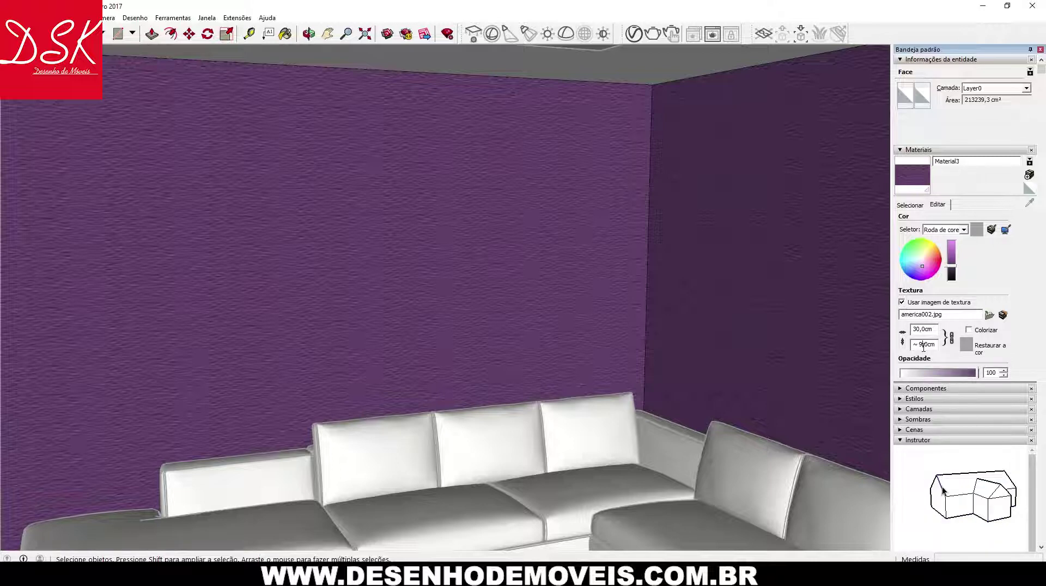
scroll(511, 264, down, 3)
scroll(474, 311, down, 3)
scroll(490, 325, down, 3)
scroll(491, 325, down, 2)
shift+middle_drag(490, 325, 544, 254)
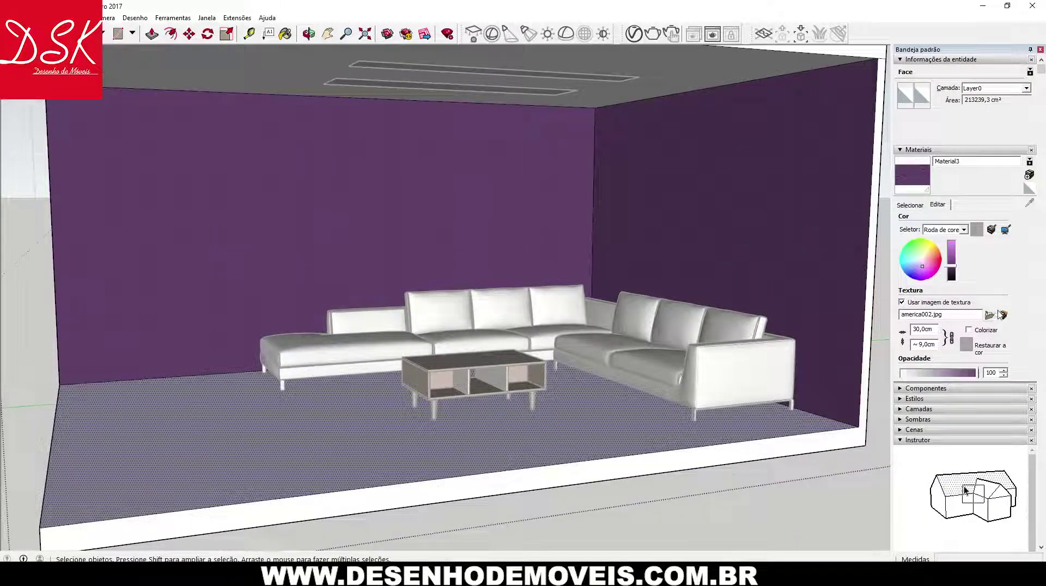
click(909, 204)
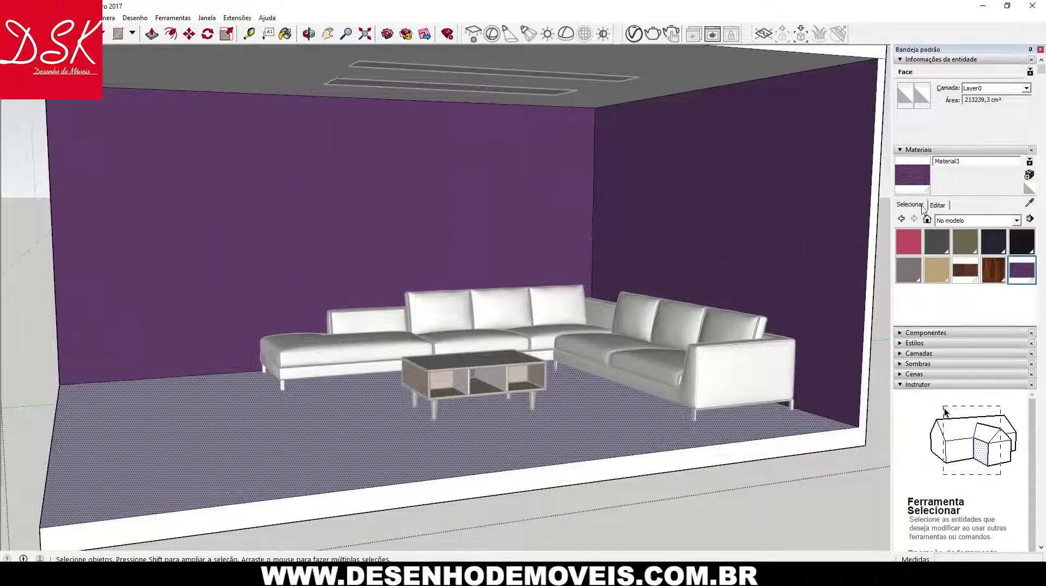
click(1028, 174)
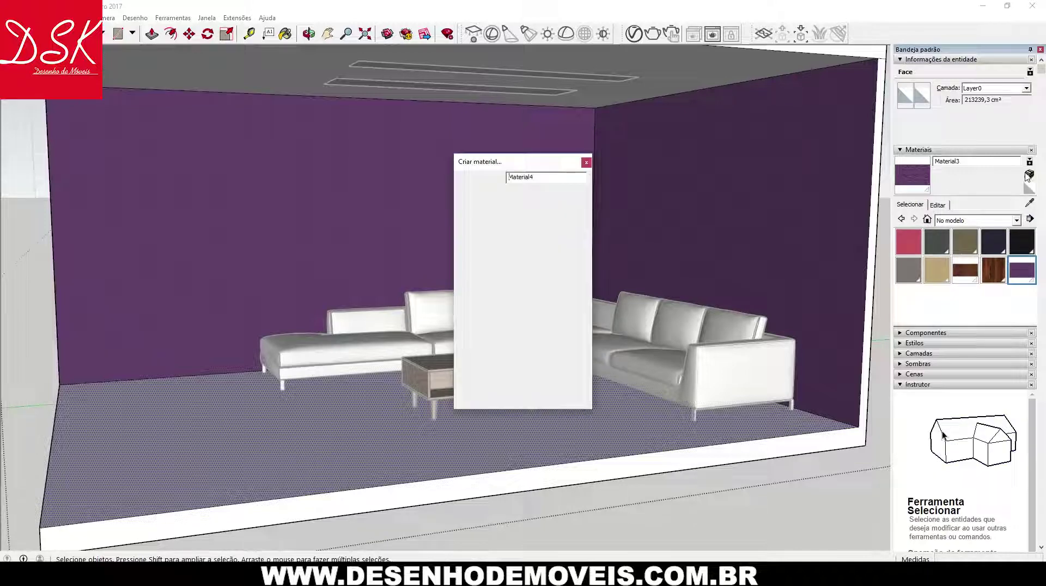
- Give Material4 the 80 x 80 bump.jpg image from the Cerâmicos folder and confirm it
click(581, 325)
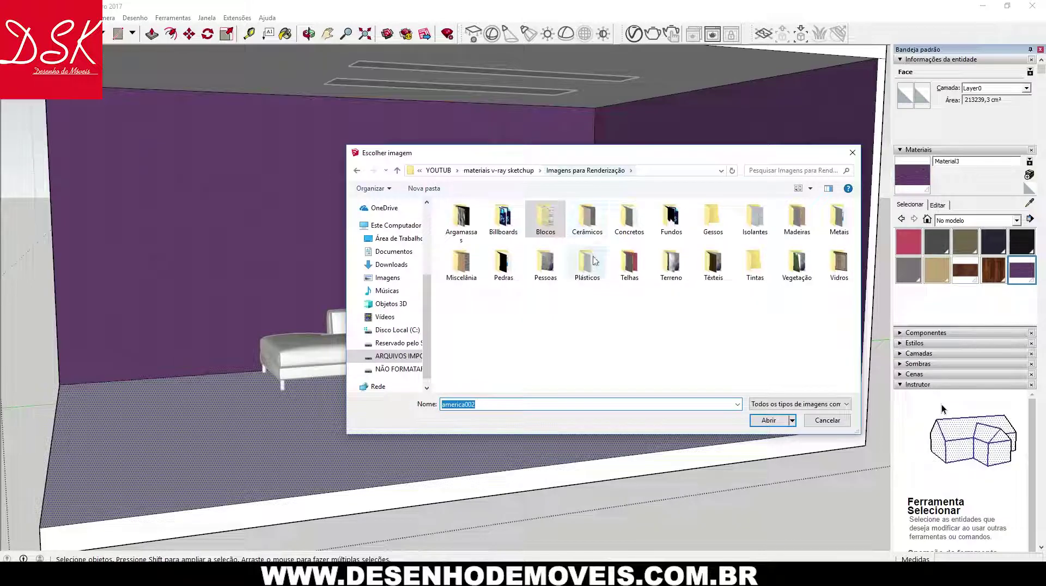
double_click(587, 219)
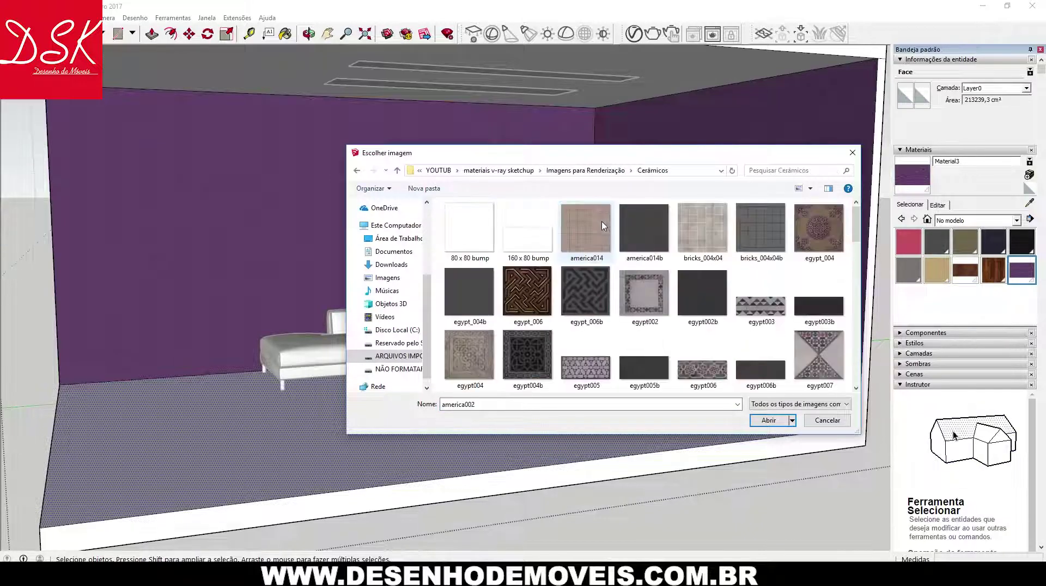
scroll(602, 299, down, 1)
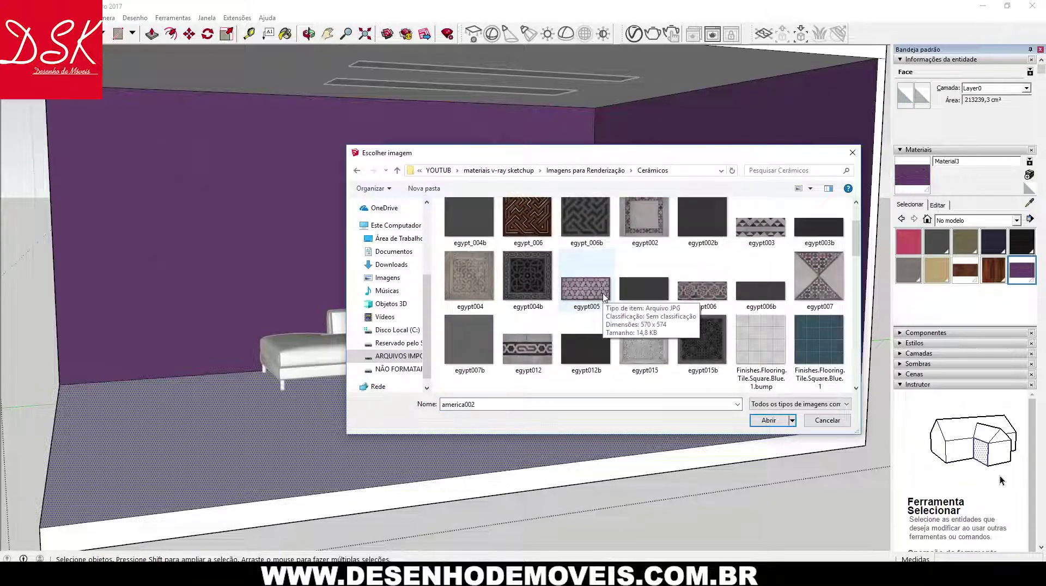
scroll(588, 305, down, 1)
scroll(572, 311, down, 1)
scroll(566, 300, down, 1)
scroll(556, 283, down, 1)
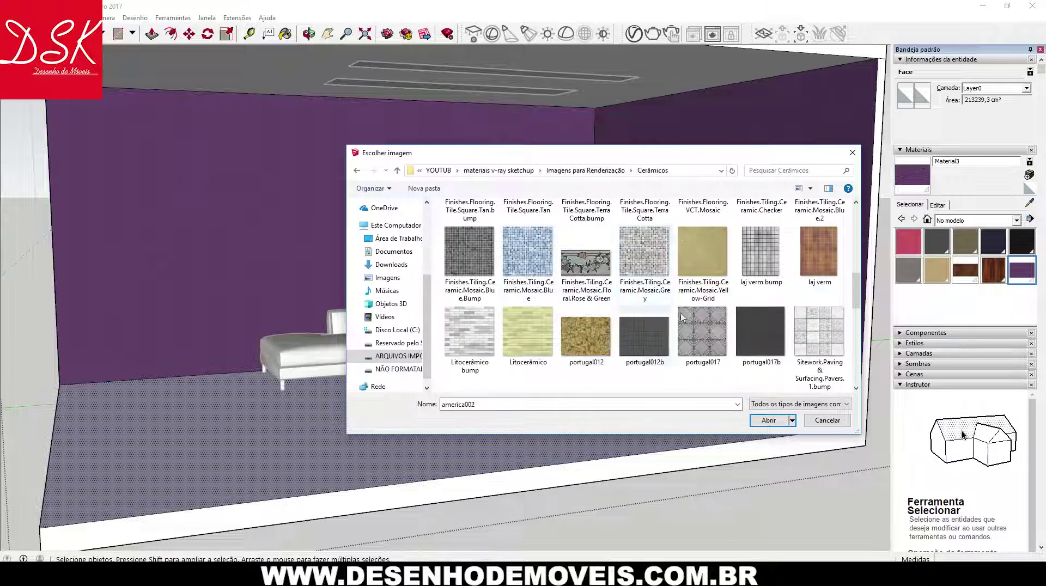
scroll(708, 278, down, 2)
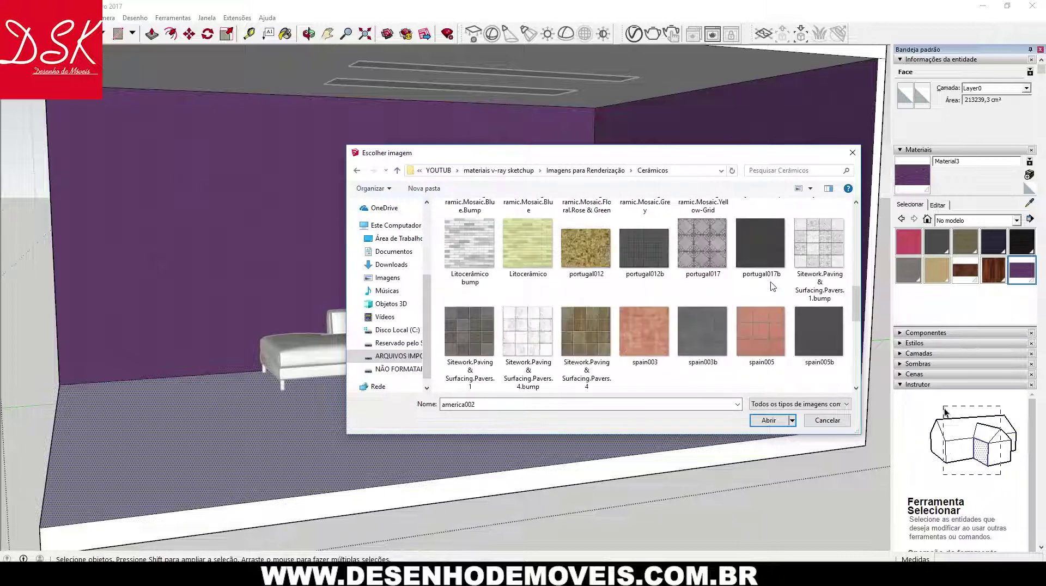
scroll(771, 285, down, 1)
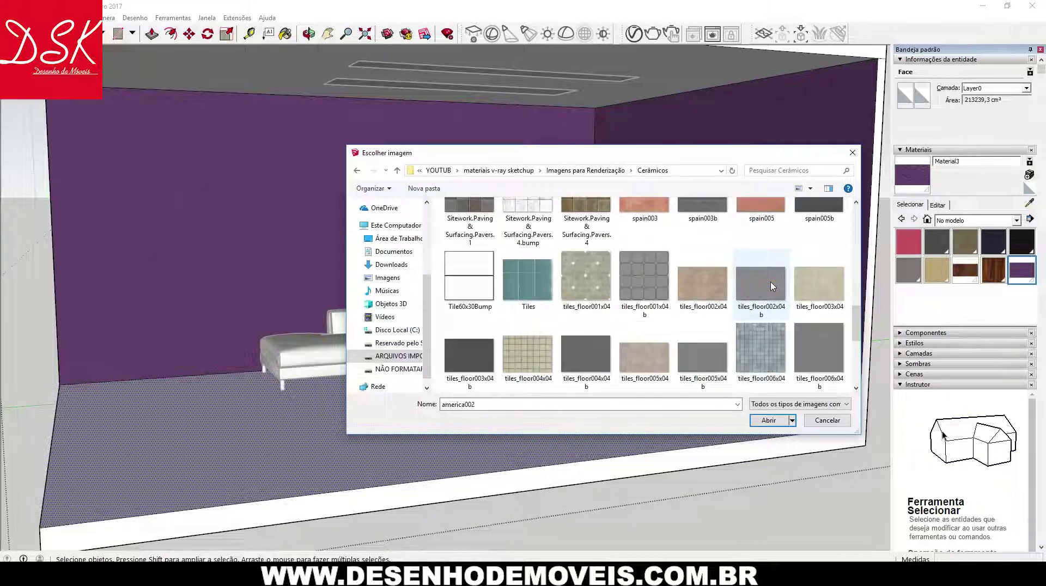
scroll(772, 286, down, 1)
scroll(773, 285, down, 1)
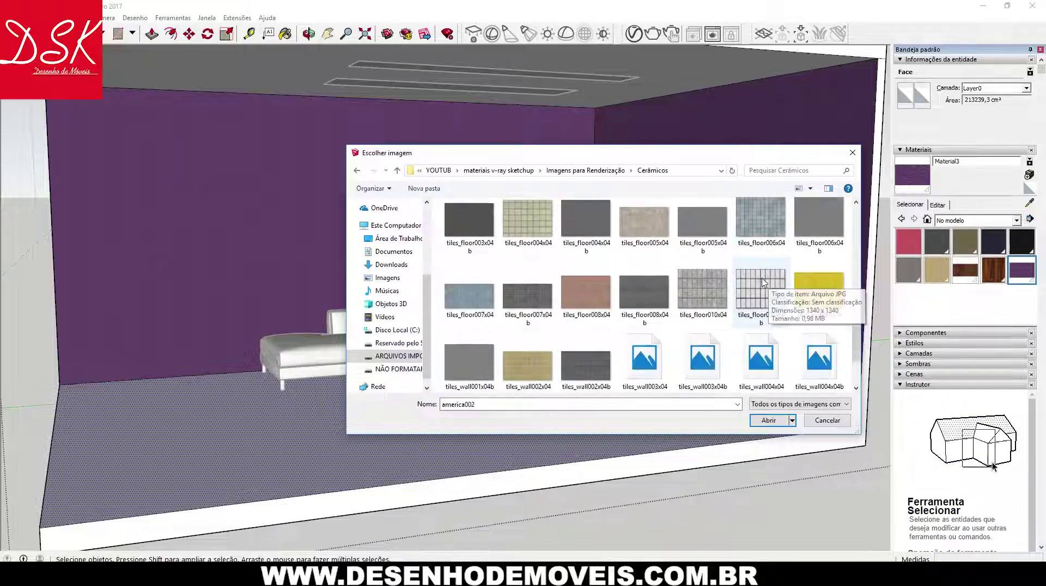
scroll(687, 329, down, 2)
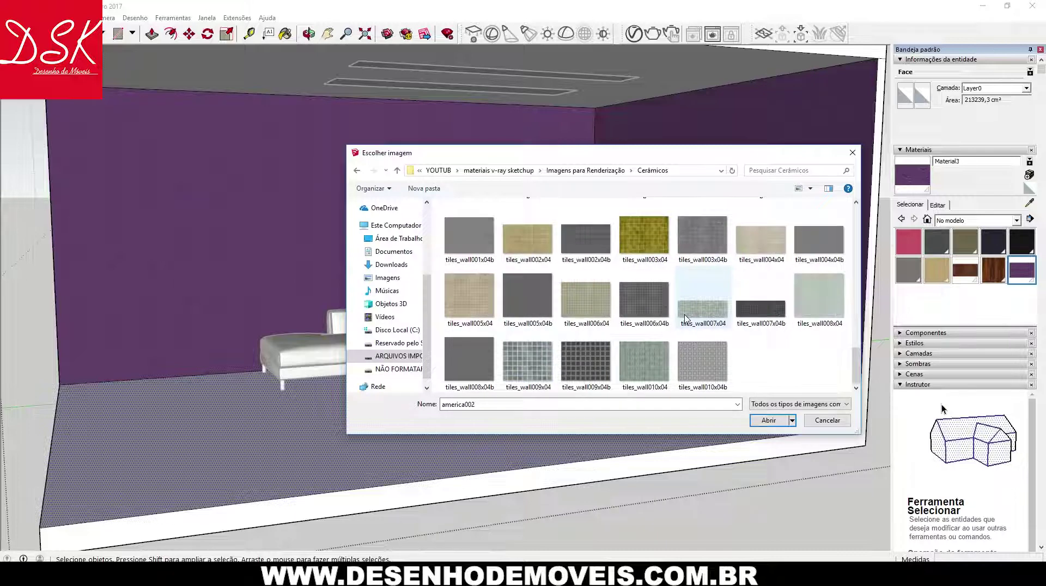
scroll(685, 318, up, 5)
scroll(686, 319, up, 5)
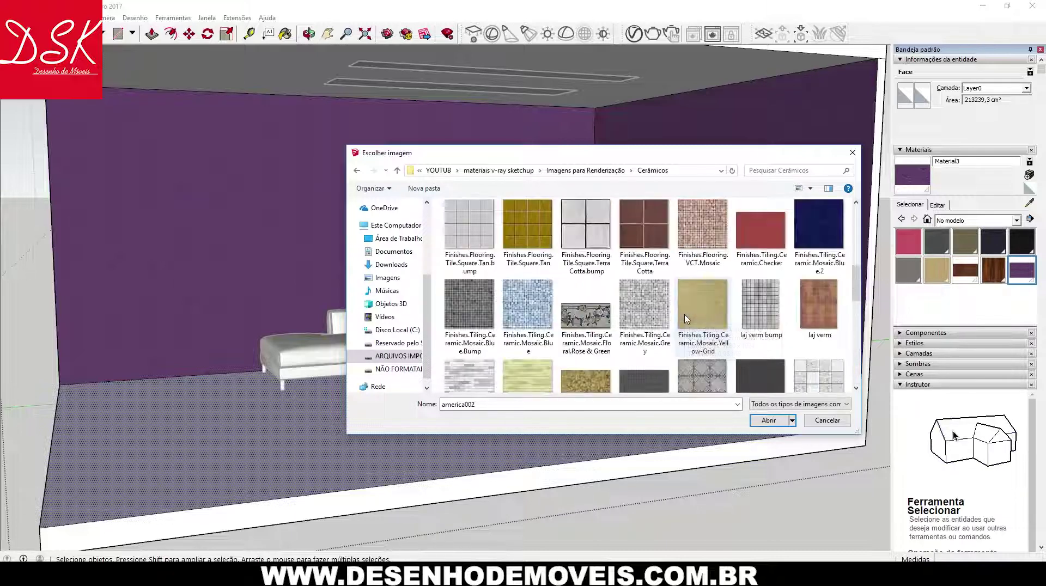
scroll(685, 319, up, 5)
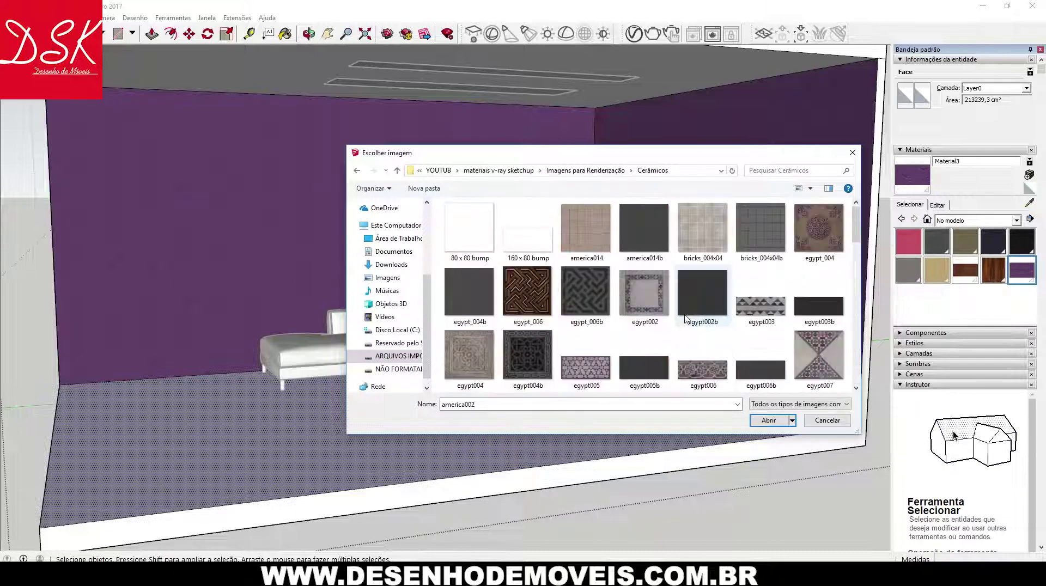
double_click(466, 238)
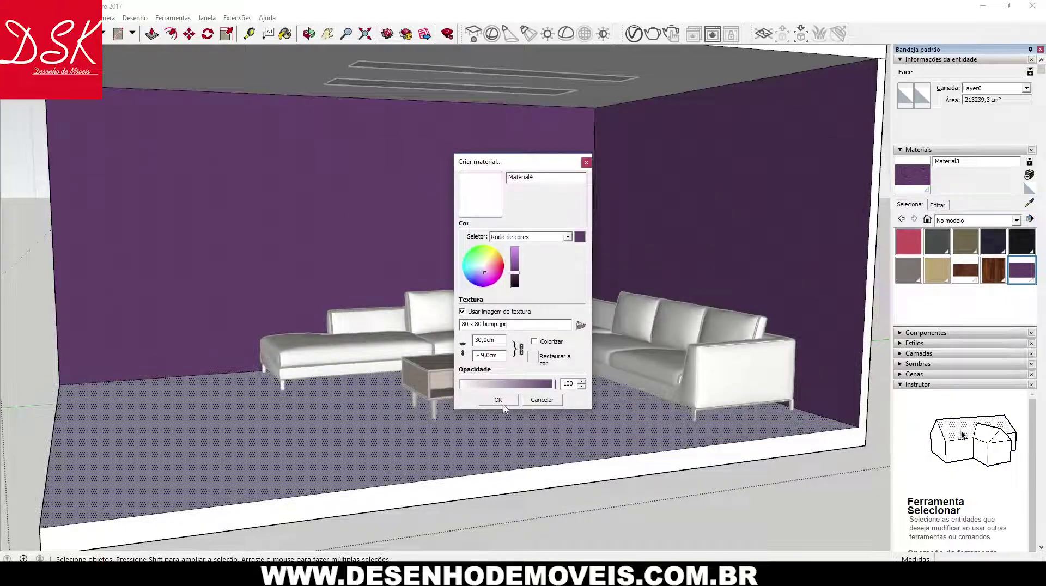
click(499, 401)
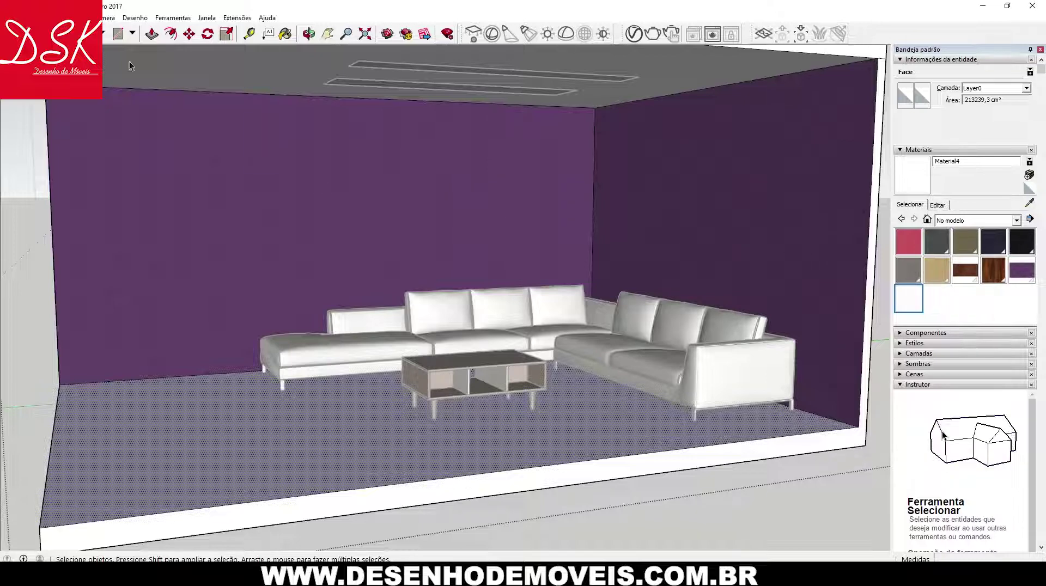
- Paint the floor with the new white material and orbit toward the sofa and table
click(285, 34)
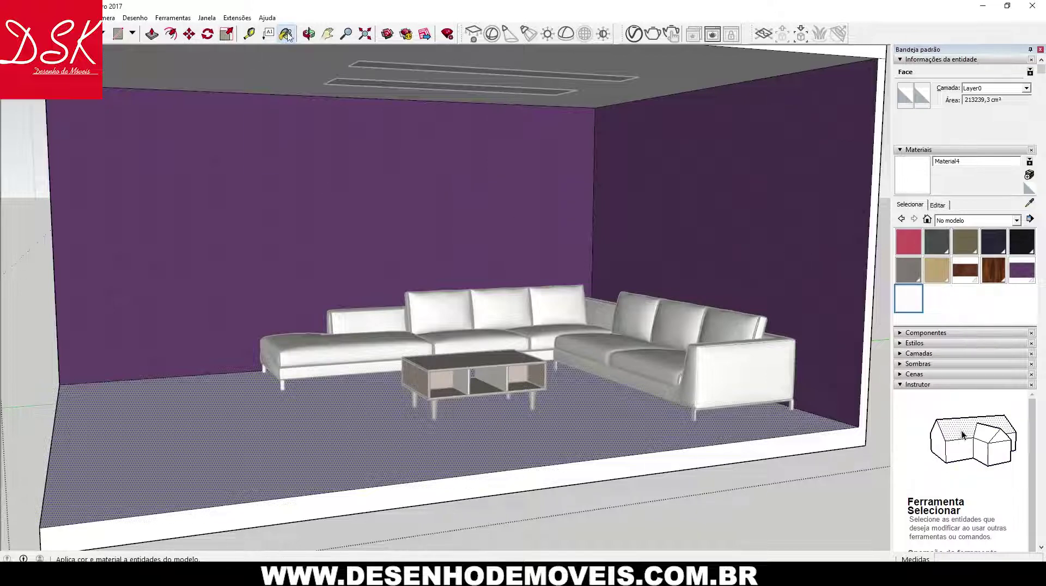
click(377, 407)
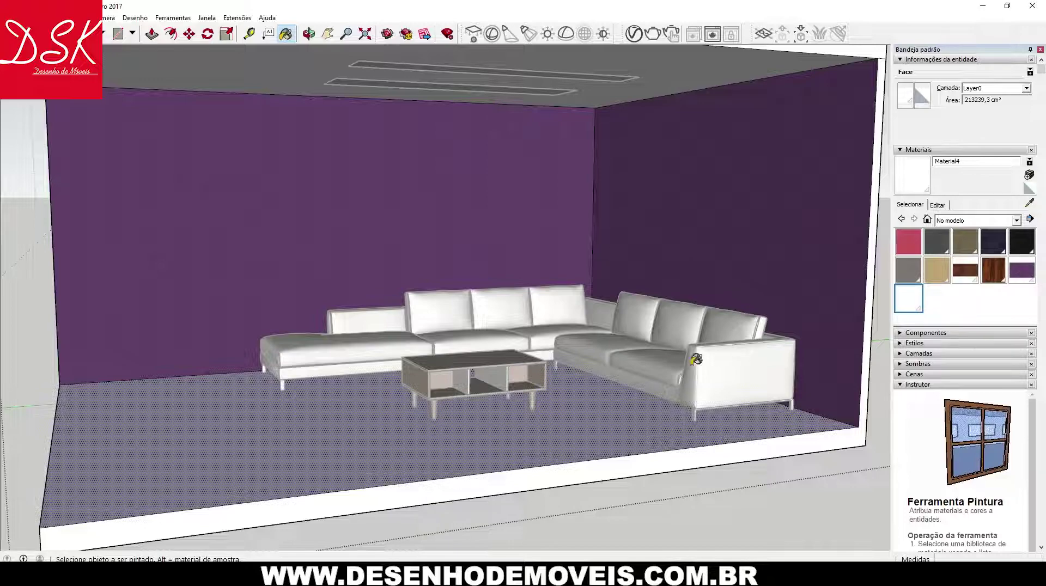
middle_drag(696, 360, 739, 292)
scroll(690, 338, up, 3)
scroll(691, 338, up, 2)
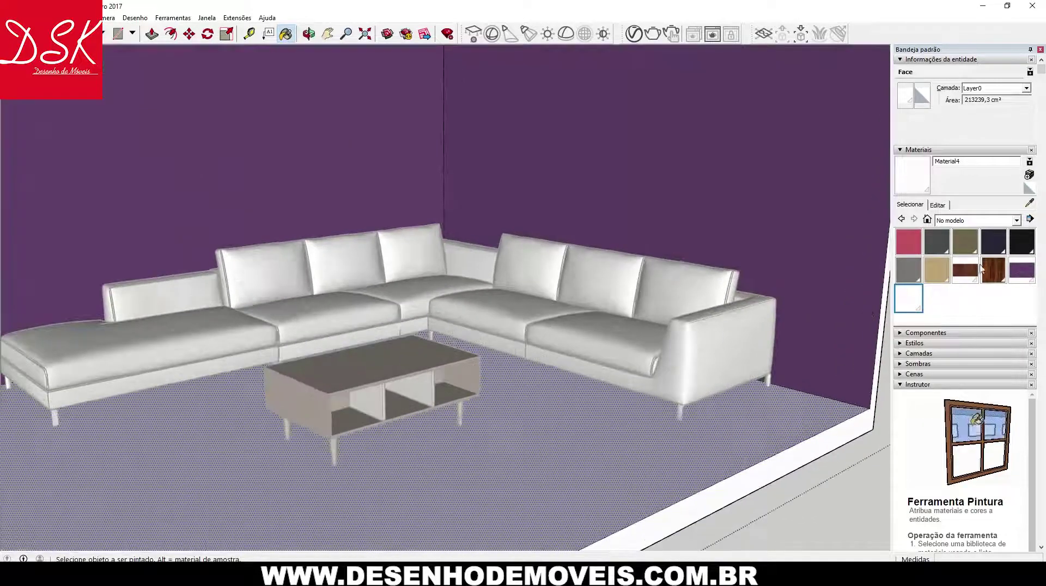
- Create Material5 textured with the Finishes.Flooring.Tile.Square.Blue.bump image
click(1028, 175)
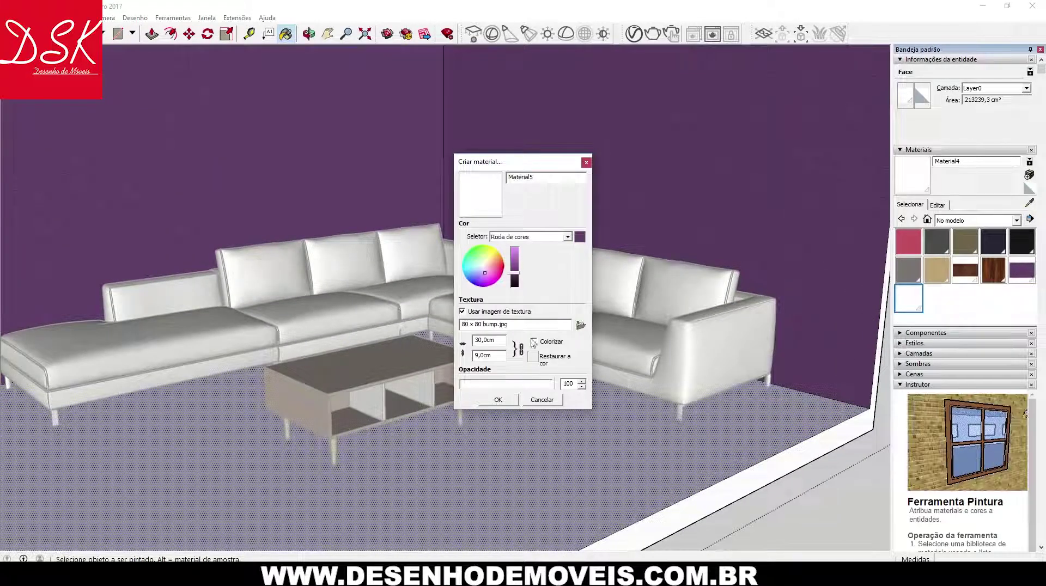
click(580, 325)
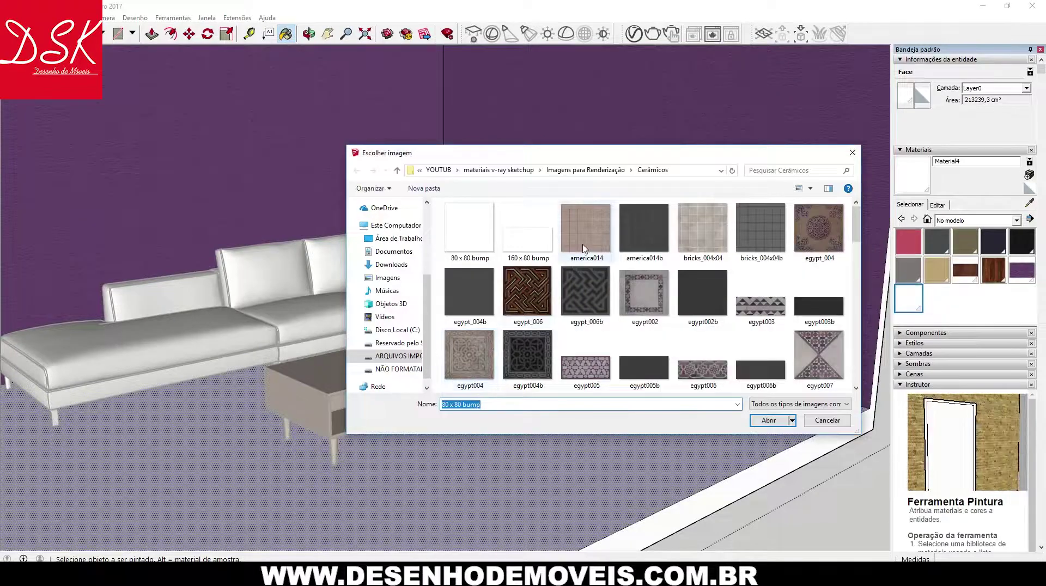
scroll(597, 284, down, 3)
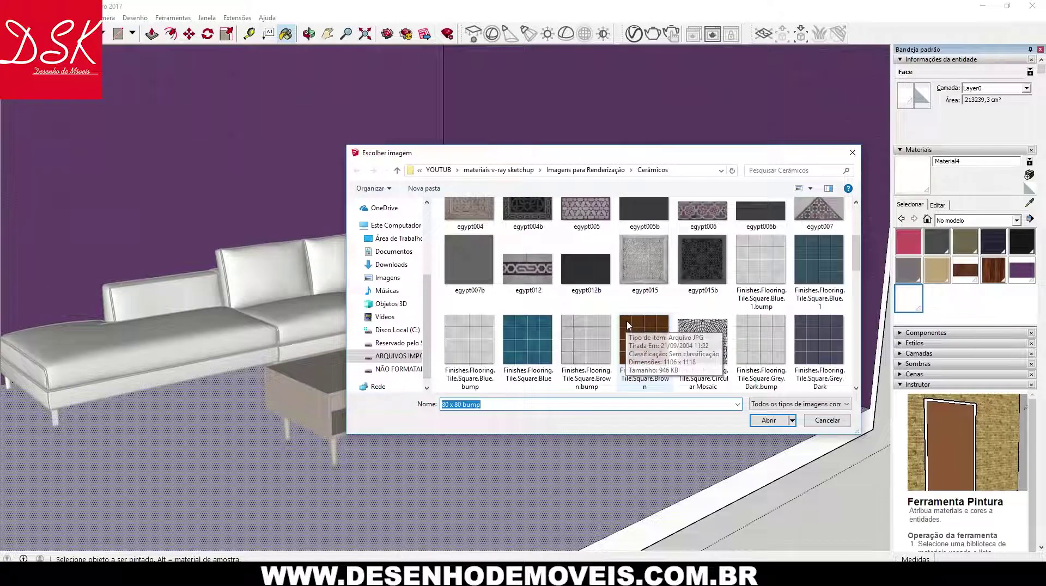
double_click(470, 340)
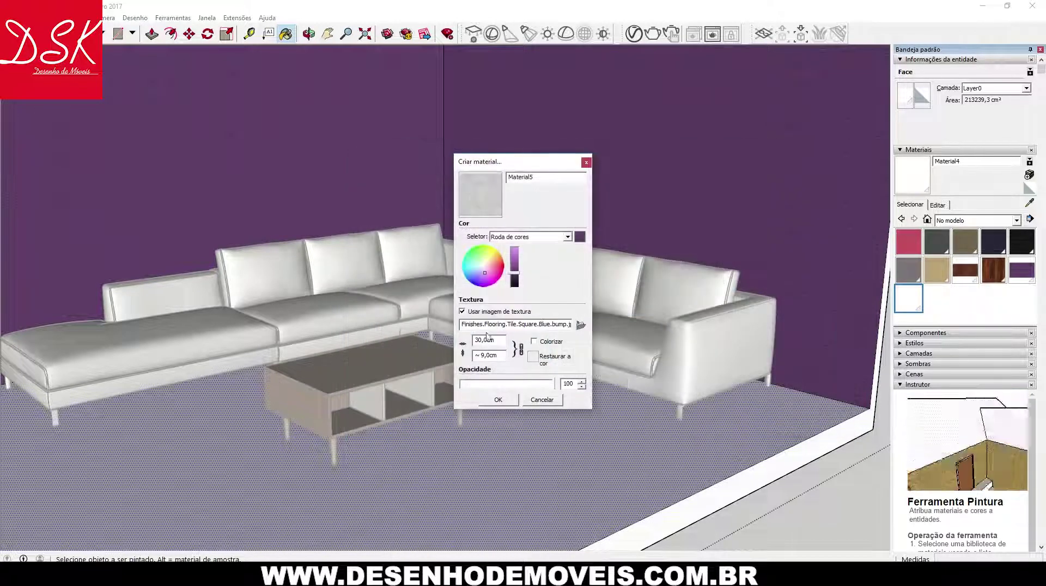
click(500, 400)
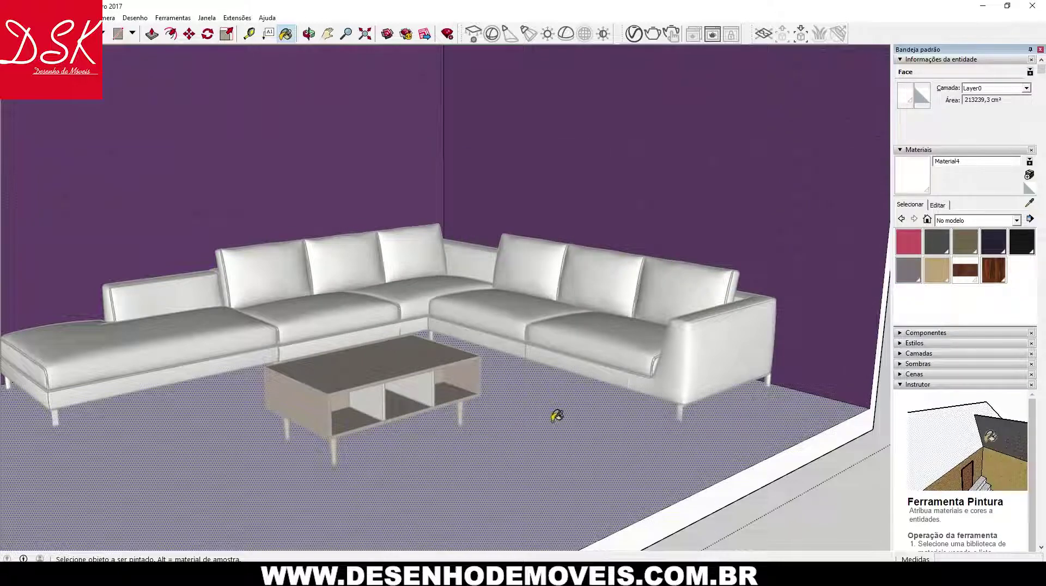
- Orbit toward the floor and set Material5's texture width to 50 cm
mouse_move(612, 397)
middle_down()
mouse_move(605, 430)
mouse_move(518, 442)
mouse_move(508, 361)
mouse_move(621, 495)
middle_up()
scroll(517, 442, up, 4)
scroll(555, 399, up, 3)
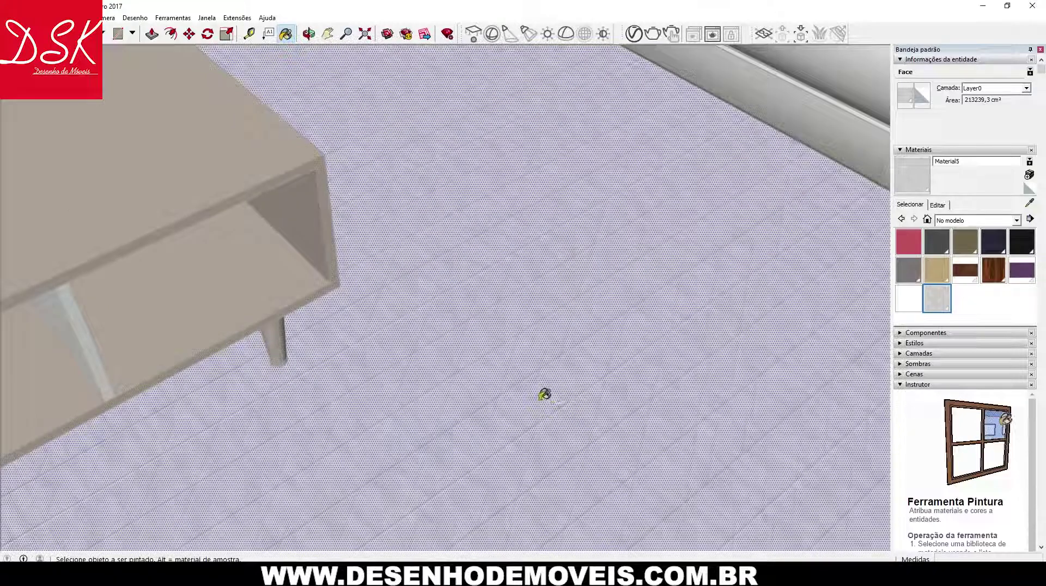
middle_drag(556, 400, 707, 445)
double_click(927, 306)
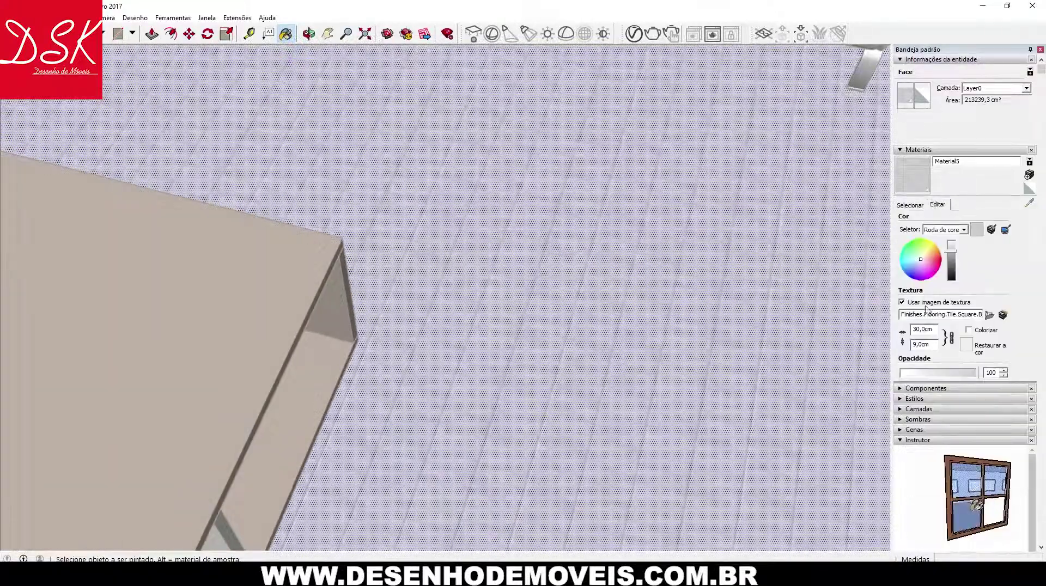
click(920, 329)
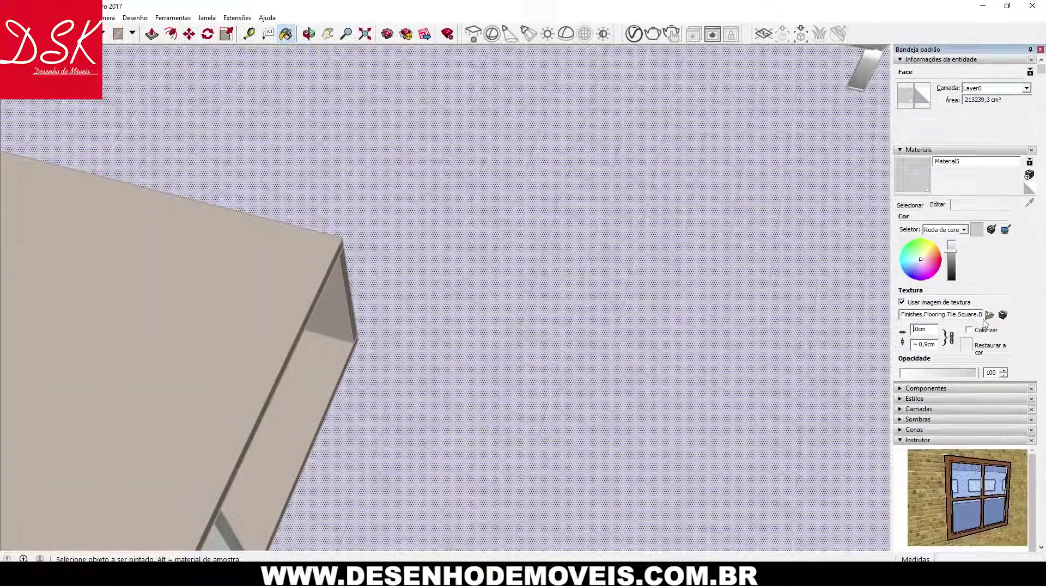
key(BackSpace)
text(5)
key(Return)
scroll(647, 280, down, 5)
scroll(647, 280, down, 5)
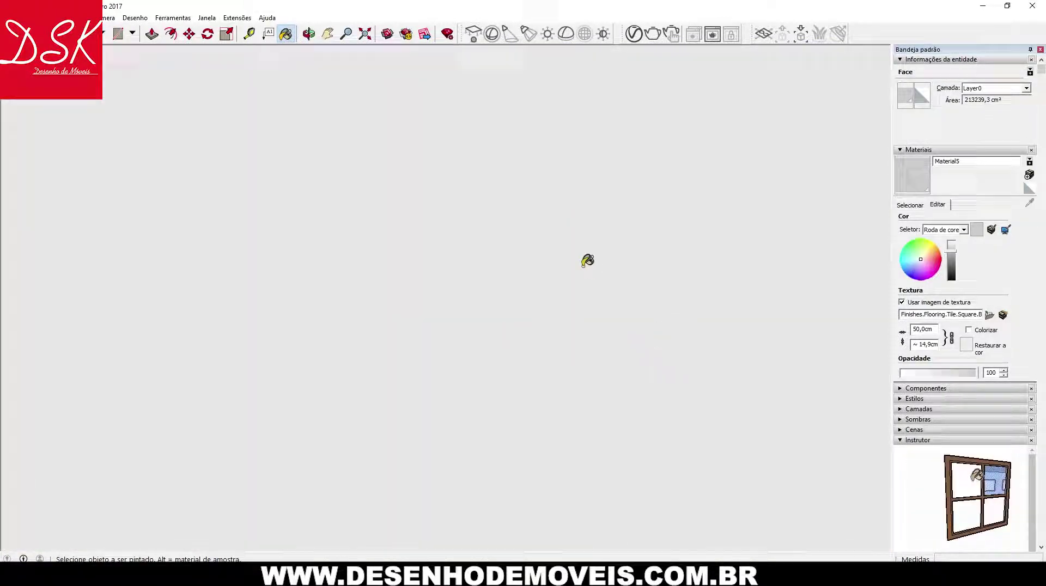
- Fit the room in view and try 70 cm, then 100 cm texture widths
click(364, 34)
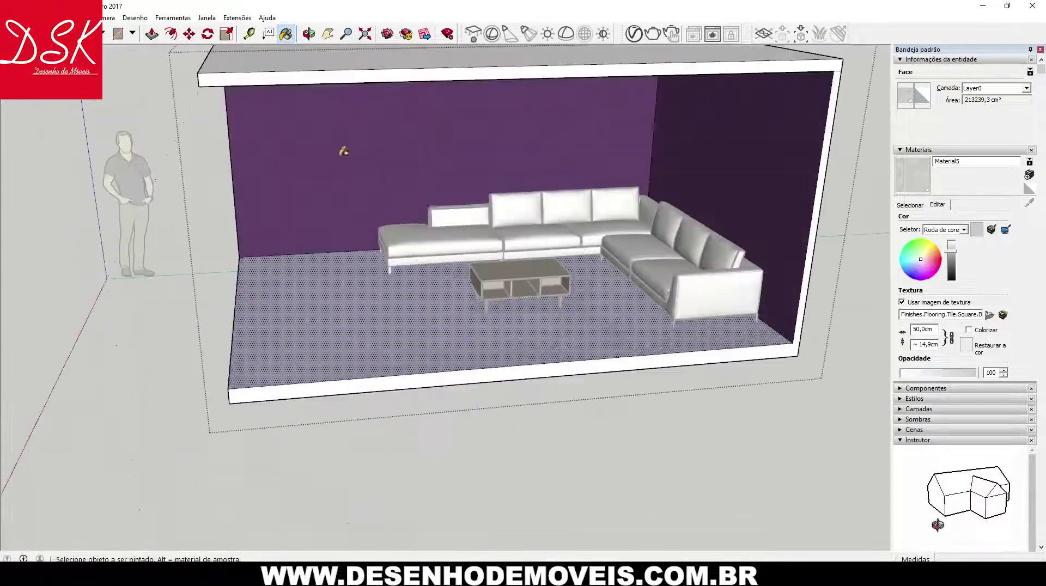
scroll(505, 234, up, 3)
scroll(701, 367, up, 3)
scroll(647, 318, up, 3)
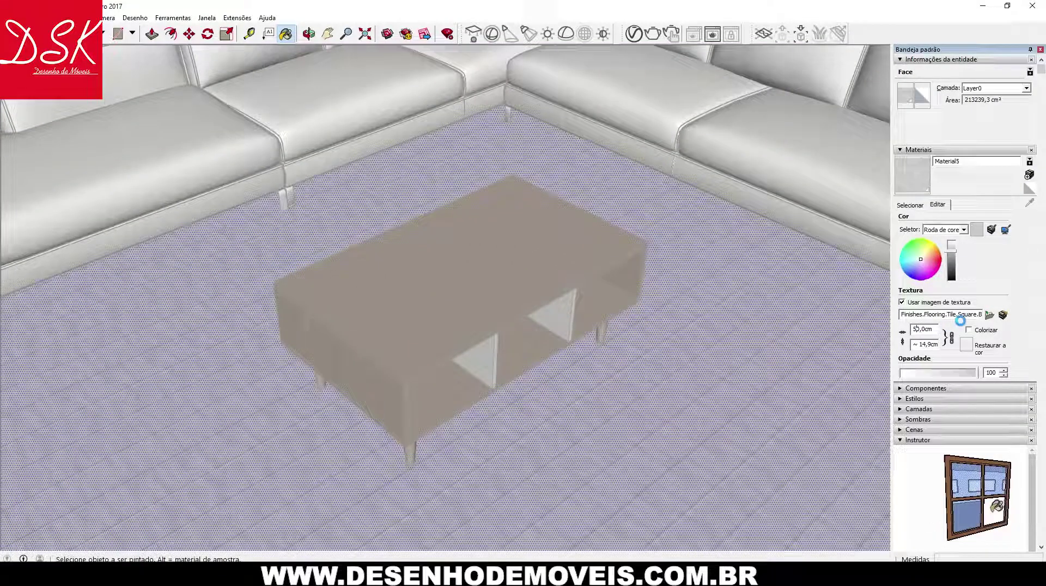
text(70)
key(Return)
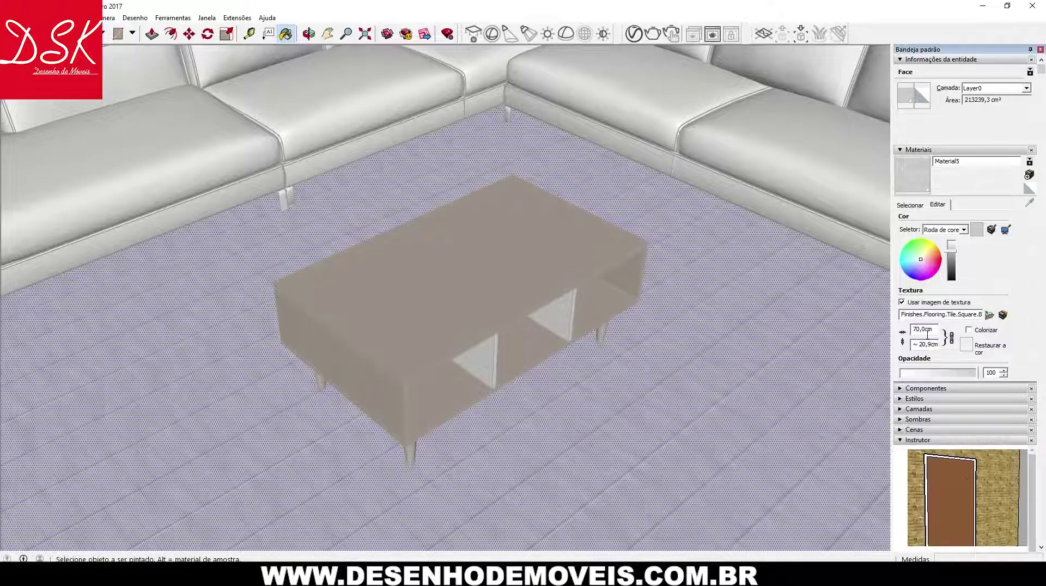
text(100)
key(Return)
- Set the floor tile texture width to 200 cm, about 59.7 cm tall
mouse_move(626, 296)
middle_down()
mouse_move(500, 276)
mouse_move(684, 294)
middle_up()
scroll(500, 277, up, 3)
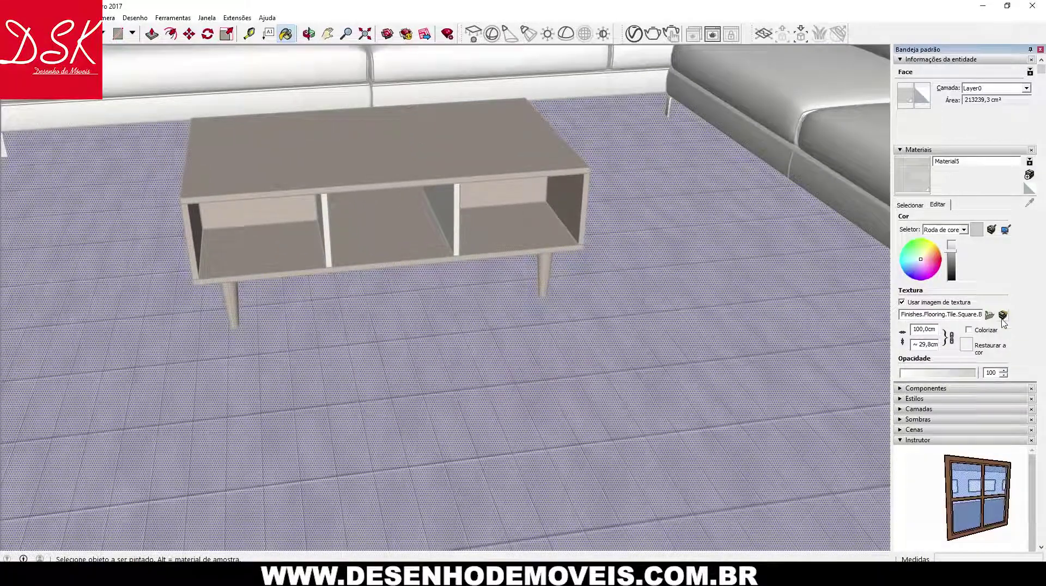
text(20)
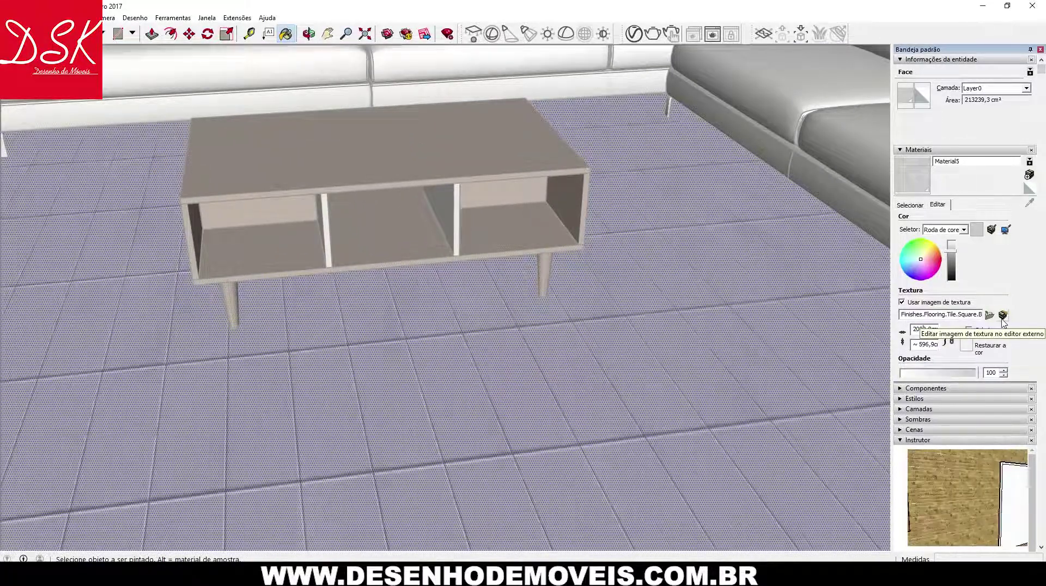
text(0,0cm)
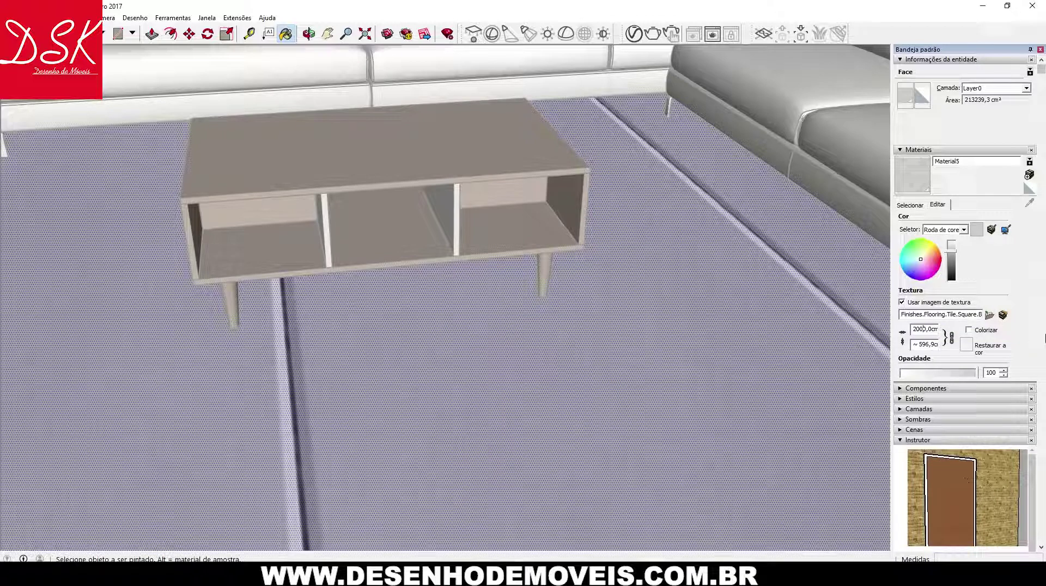
key(BackSpace)
scroll(701, 308, down, 3)
scroll(602, 299, down, 3)
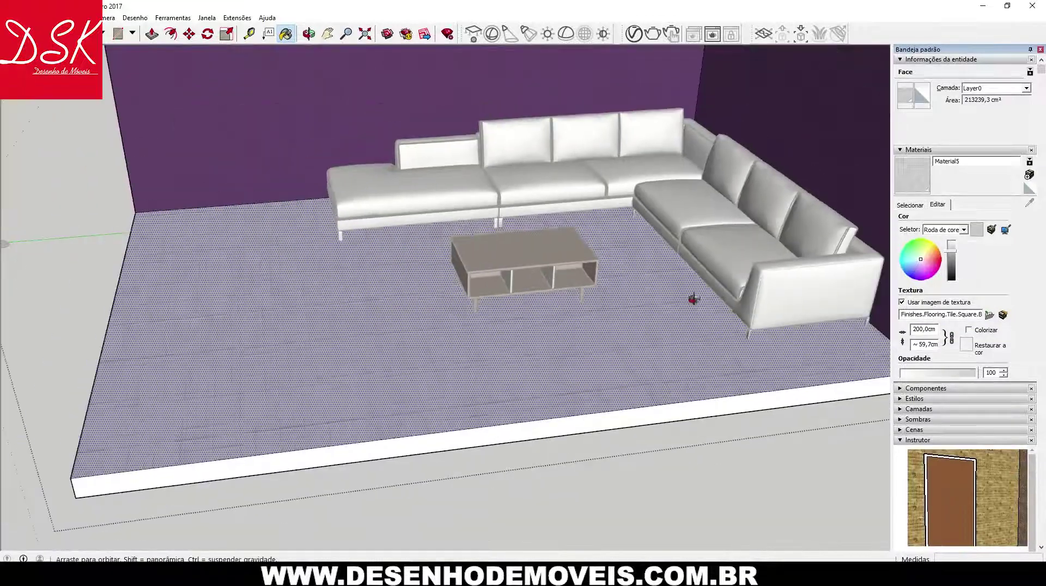
middle_drag(672, 294, 349, 128)
key(space)
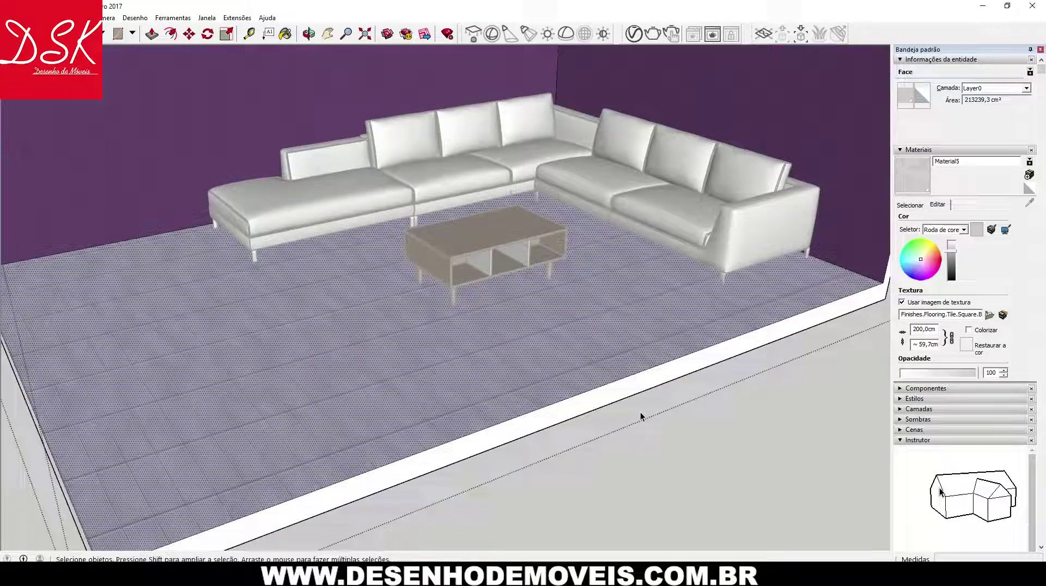
mouse_move(713, 440)
middle_down()
mouse_move(681, 392)
mouse_move(614, 378)
mouse_move(585, 298)
middle_up()
scroll(681, 392, up, 3)
scroll(614, 378, down, 2)
scroll(614, 378, down, 2)
scroll(613, 378, down, 3)
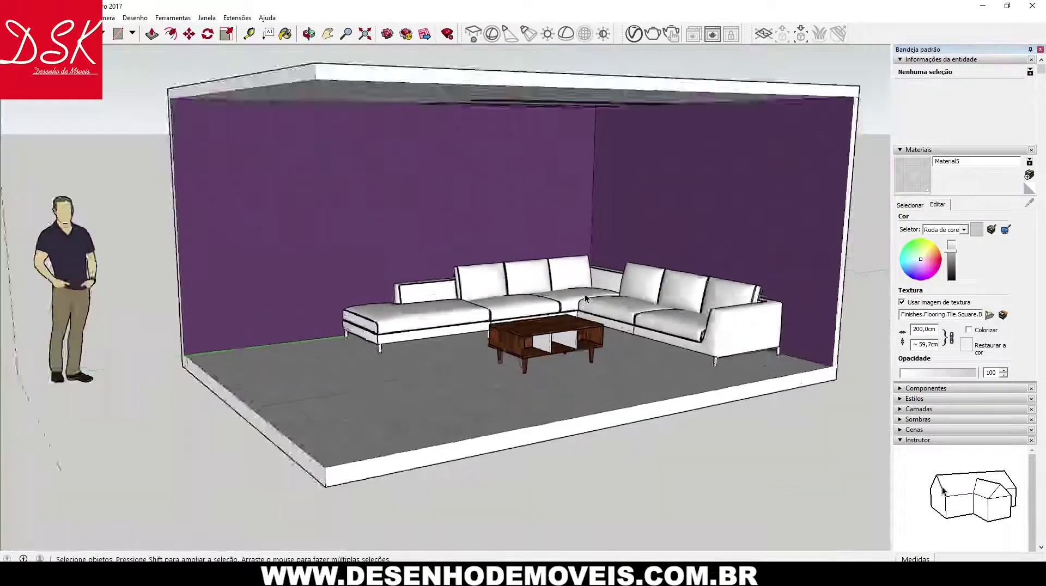
scroll(586, 299, down, 2)
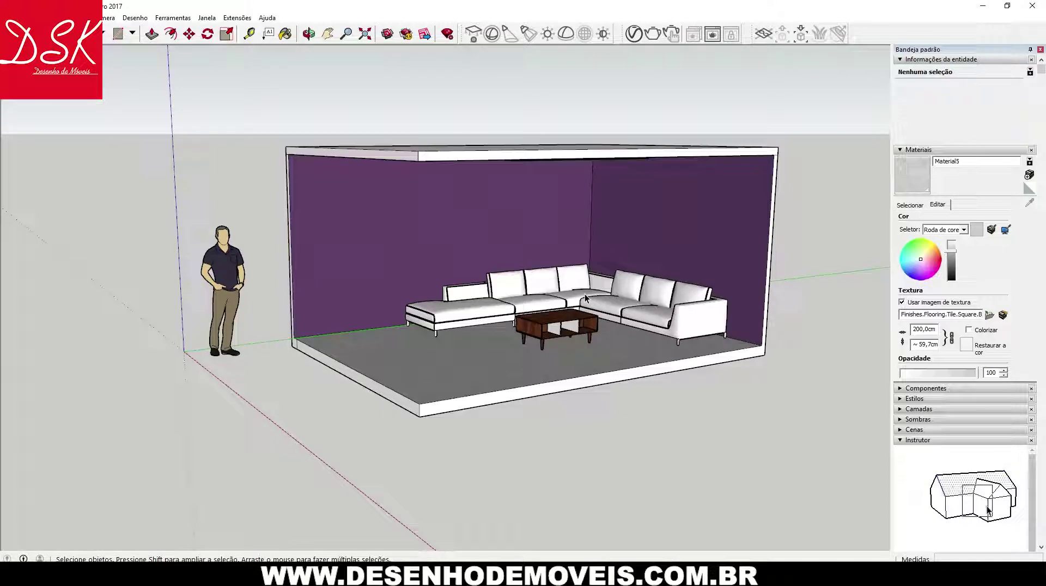
scroll(585, 373, up, 1)
scroll(585, 373, up, 2)
scroll(584, 373, up, 2)
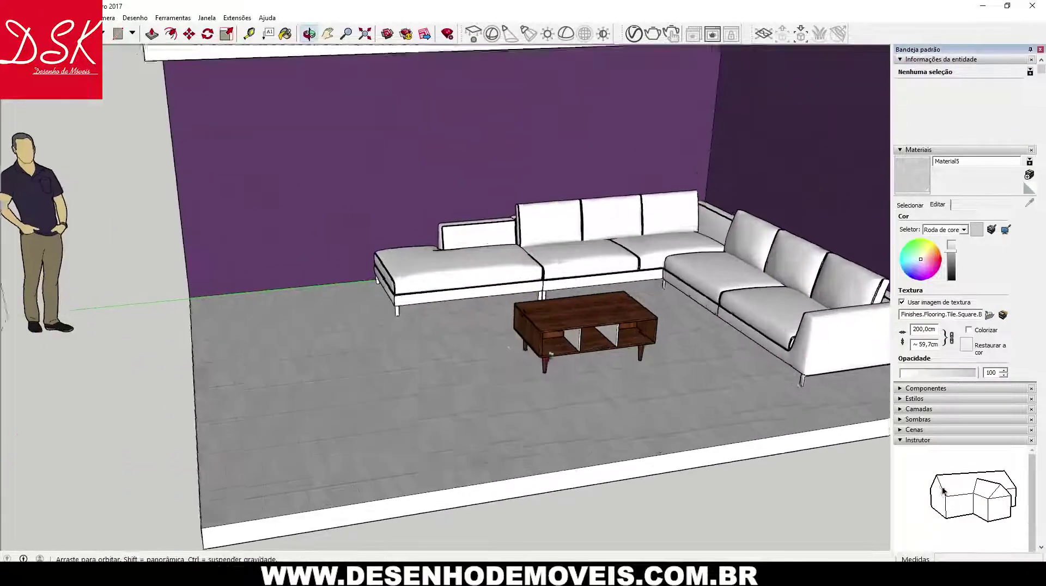
scroll(585, 372, up, 2)
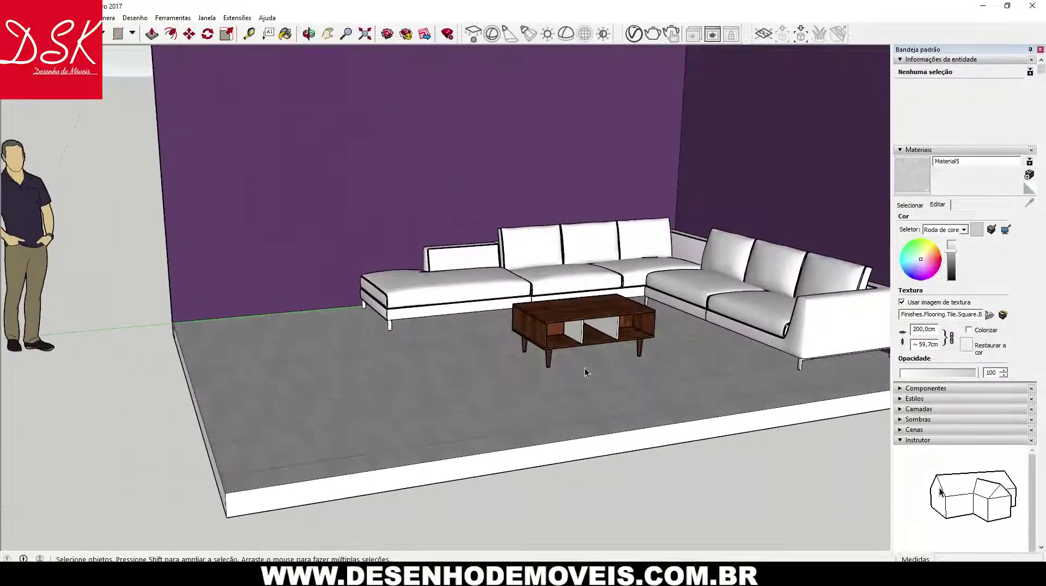
scroll(584, 373, down, 3)
middle_drag(585, 373, 609, 309)
scroll(610, 309, up, 5)
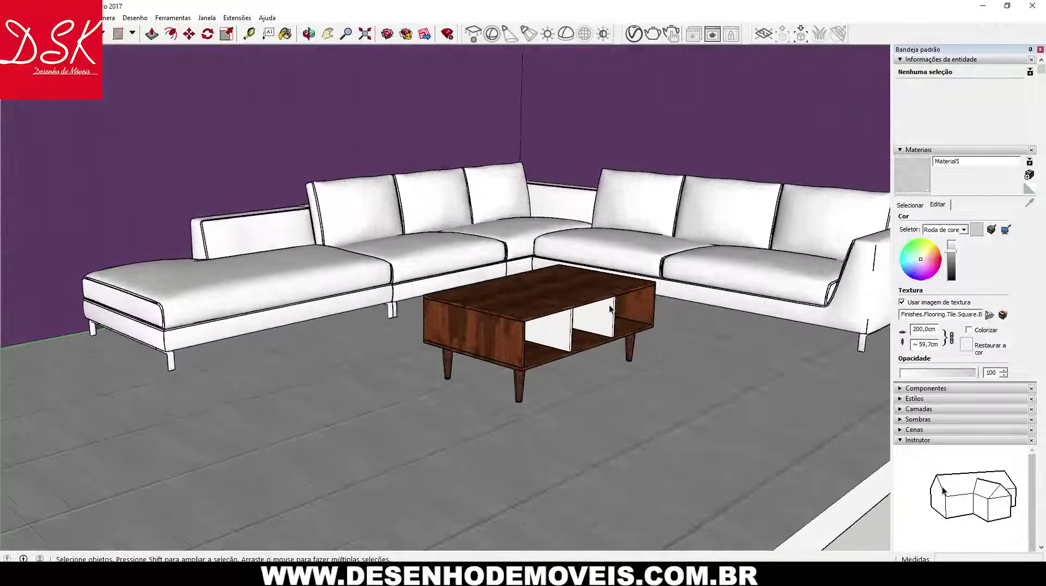
scroll(425, 250, down, 2)
scroll(391, 243, up, 2)
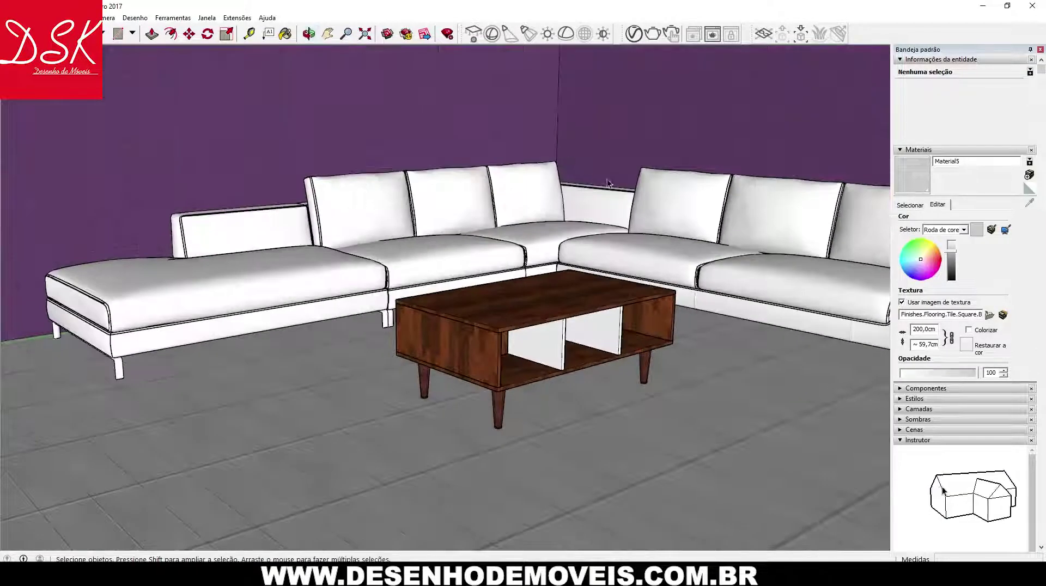
scroll(311, 206, up, 3)
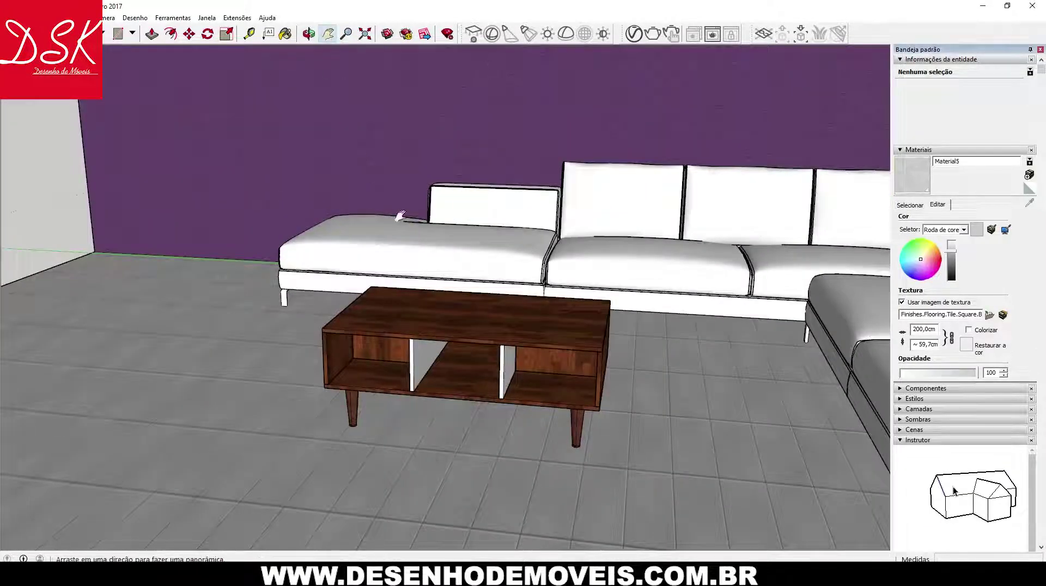
shift+middle_drag(342, 49, 511, 233)
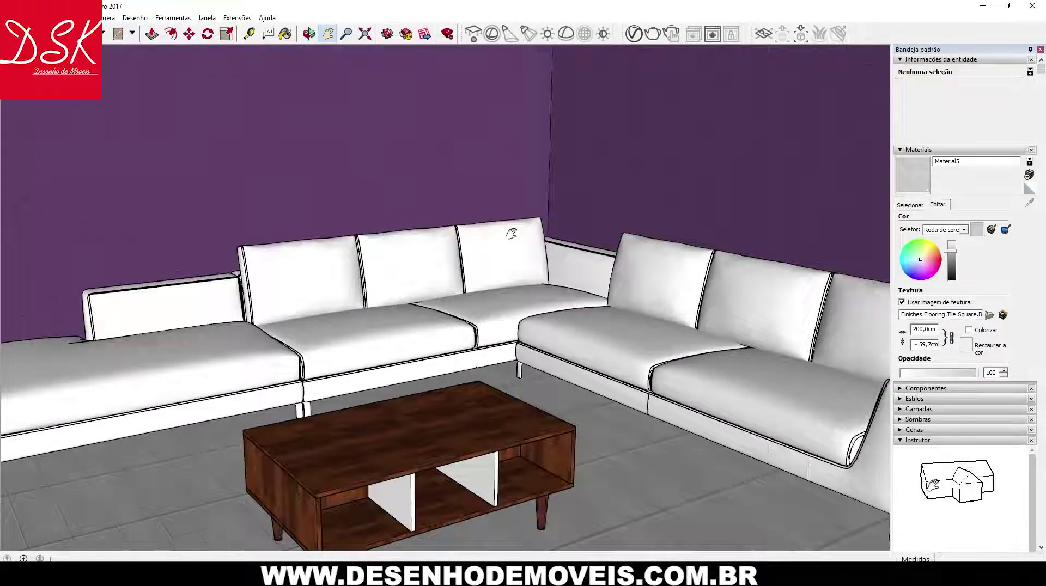
scroll(597, 258, down, 3)
mouse_move(597, 258)
middle_down()
mouse_move(450, 159)
mouse_move(397, 182)
mouse_move(584, 210)
middle_up()
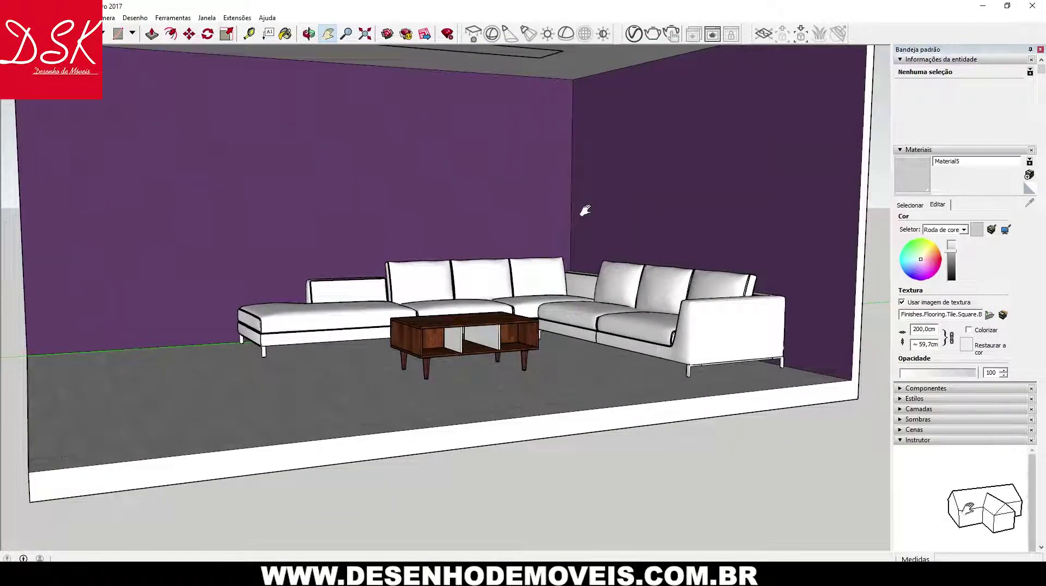
drag(482, 127, 451, 159)
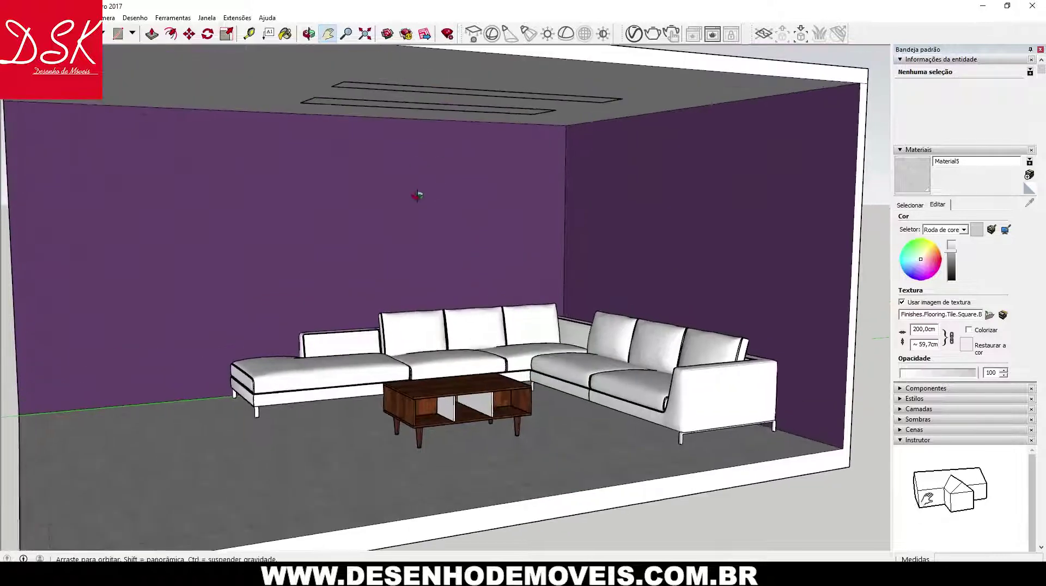
scroll(490, 175, up, 3)
scroll(492, 245, up, 1)
middle_drag(492, 245, 346, 210)
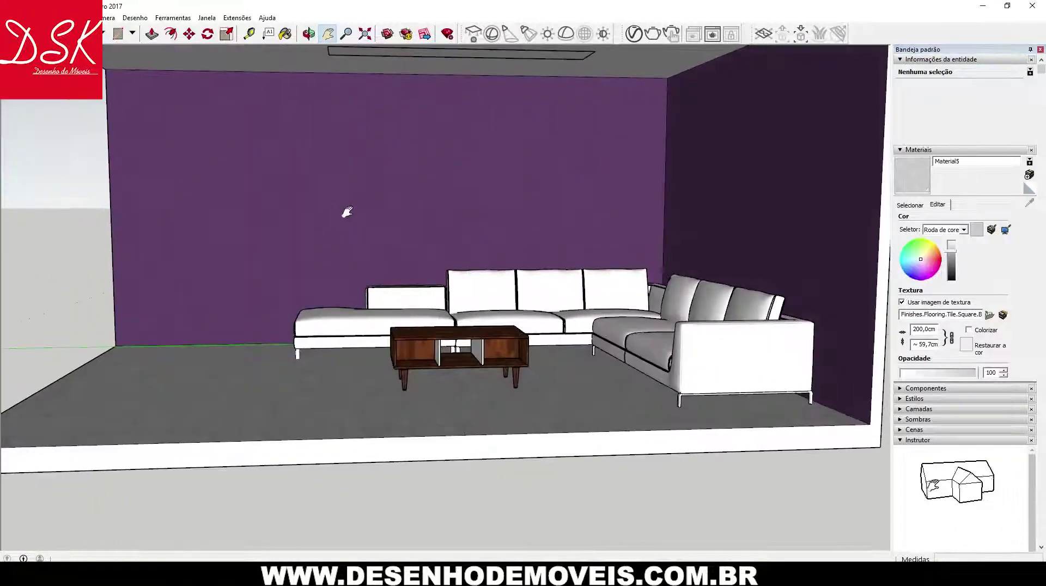
scroll(362, 223, up, 3)
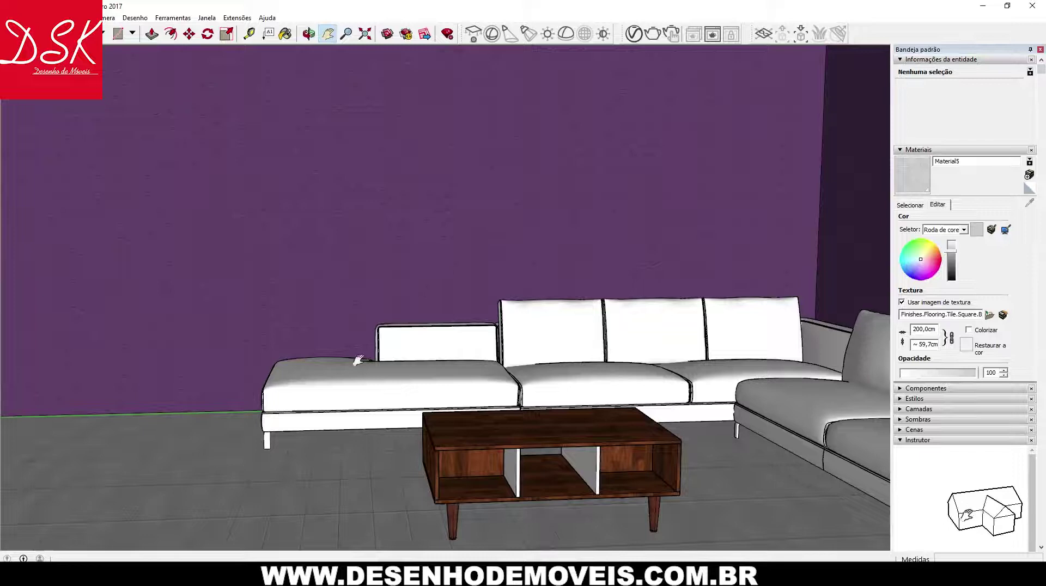